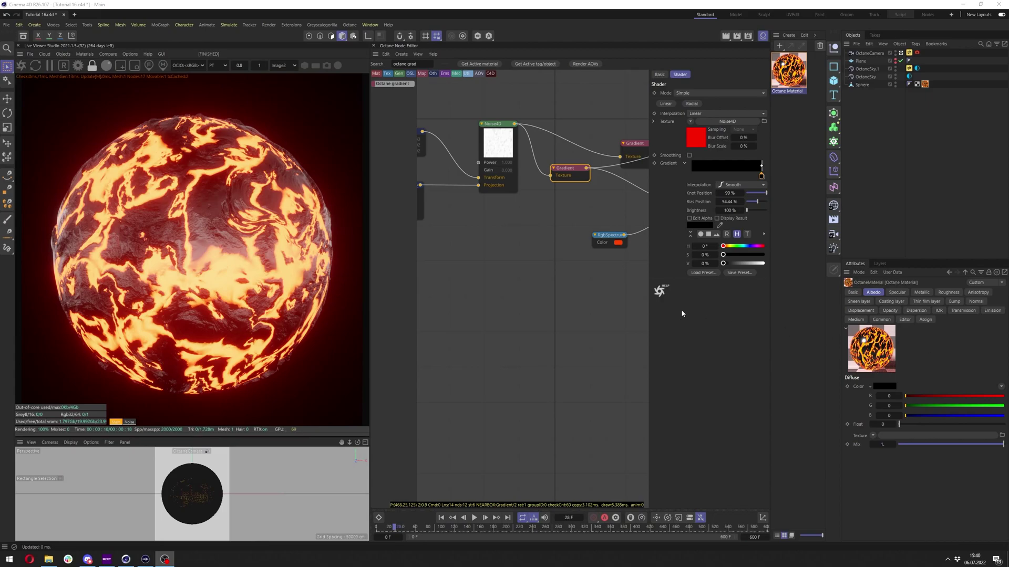
- Create a new Octane Material and apply it to the Sphere object
{"action": "left_click", "coordinate": [789, 36]}
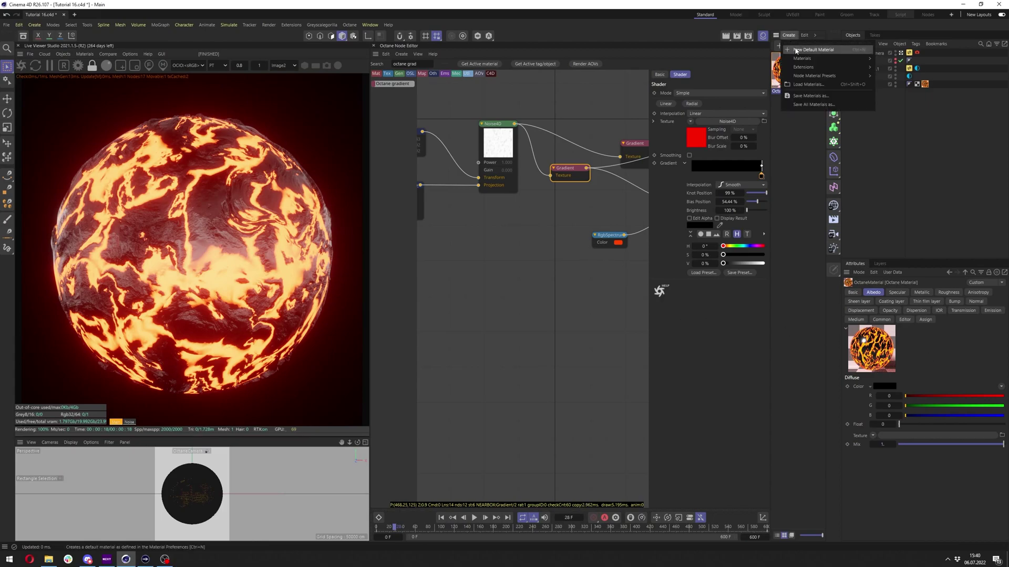
{"action": "mouse_move", "coordinate": [820, 69]}
{"action": "mouse_move", "coordinate": [888, 68]}
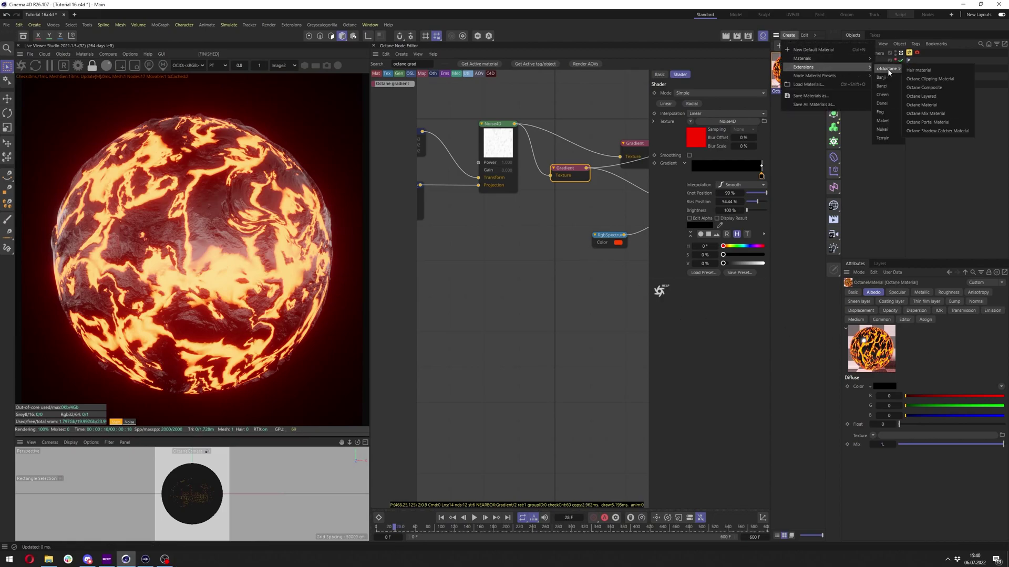
{"action": "left_click", "coordinate": [936, 104]}
{"action": "left_click_drag", "start_coordinate": [786, 85], "coordinate": [925, 86]}
- Open the new material in the Octane Node Editor, close the Material Editor and reposition the material node
{"action": "double_click", "coordinate": [788, 71]}
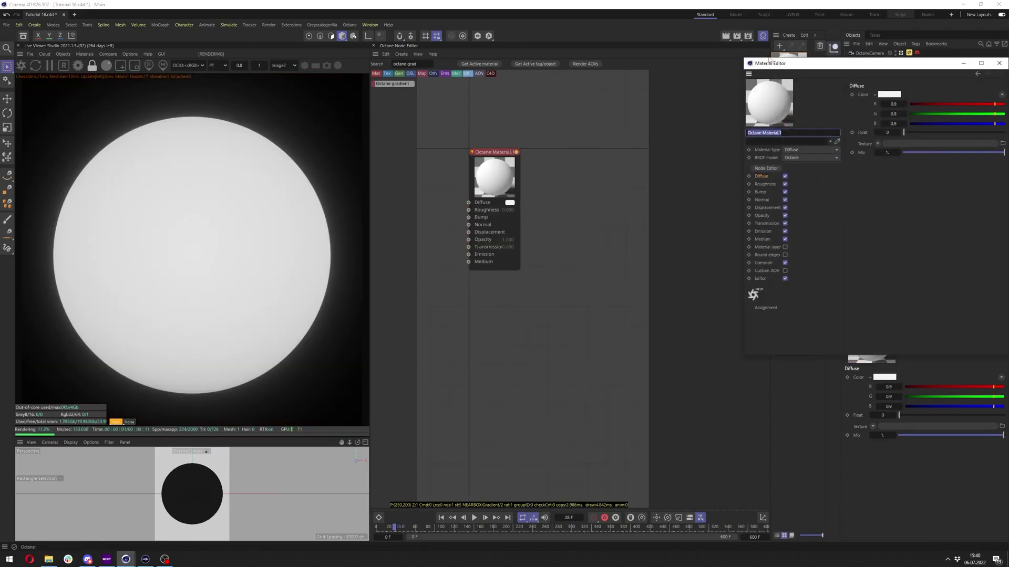
{"action": "left_click", "coordinate": [768, 169]}
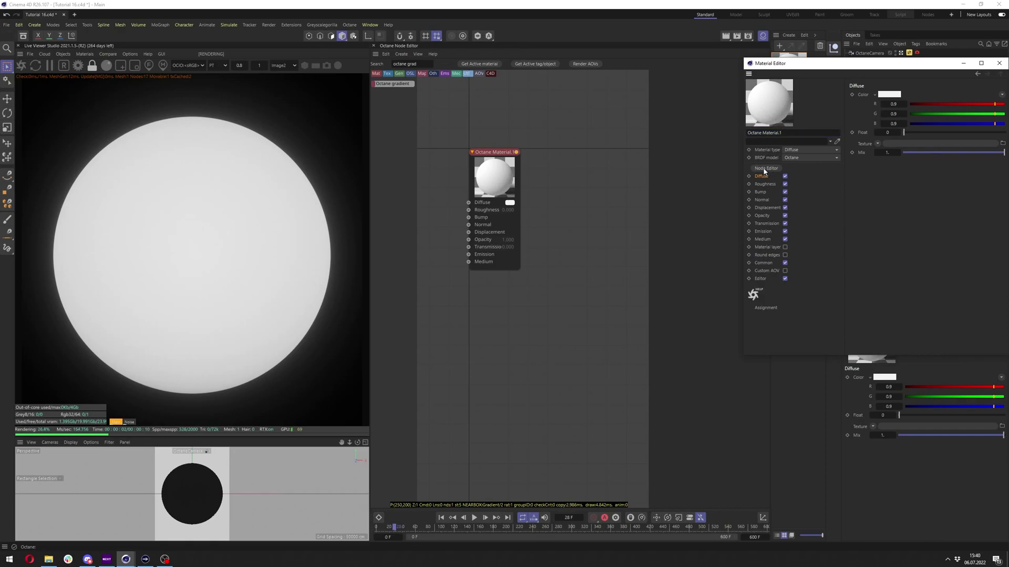
{"action": "left_click", "coordinate": [999, 63]}
{"action": "left_click_drag", "start_coordinate": [493, 168], "coordinate": [572, 169]}
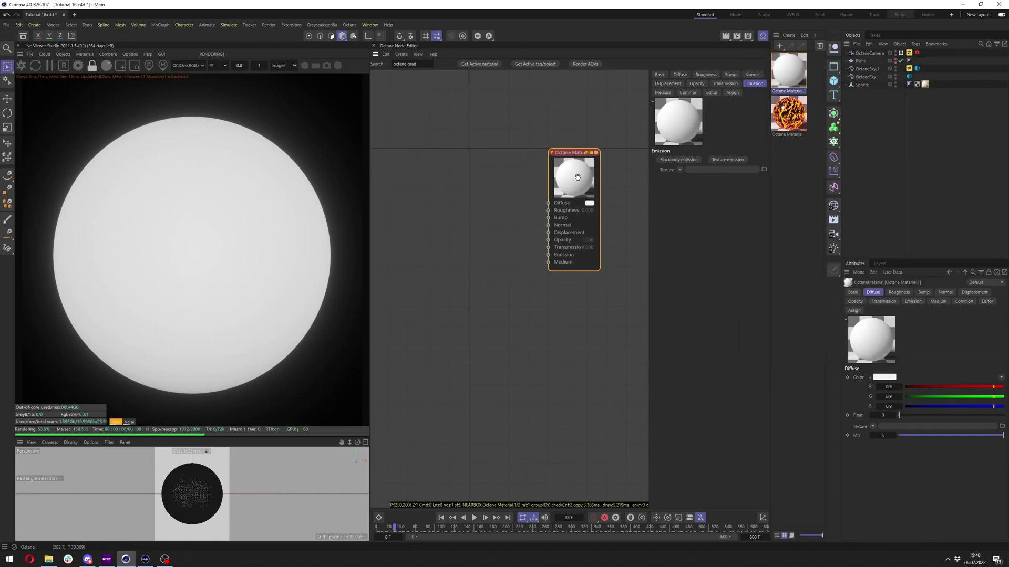
- Set the material type to Universal and the BRDF model to GGX (energy preserving)
{"action": "left_click", "coordinate": [660, 74]}
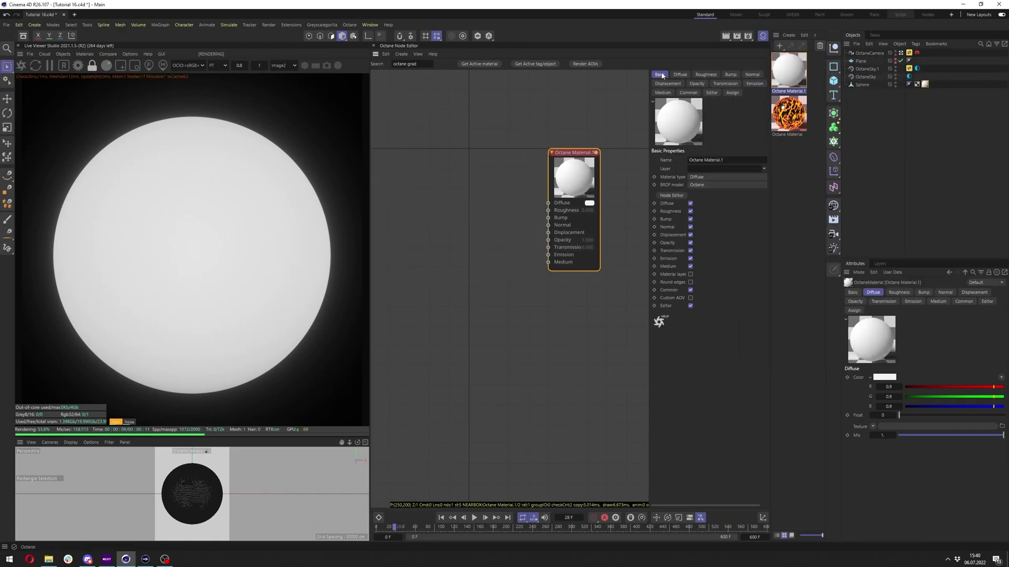
{"action": "left_click", "coordinate": [702, 178]}
{"action": "left_click", "coordinate": [714, 231]}
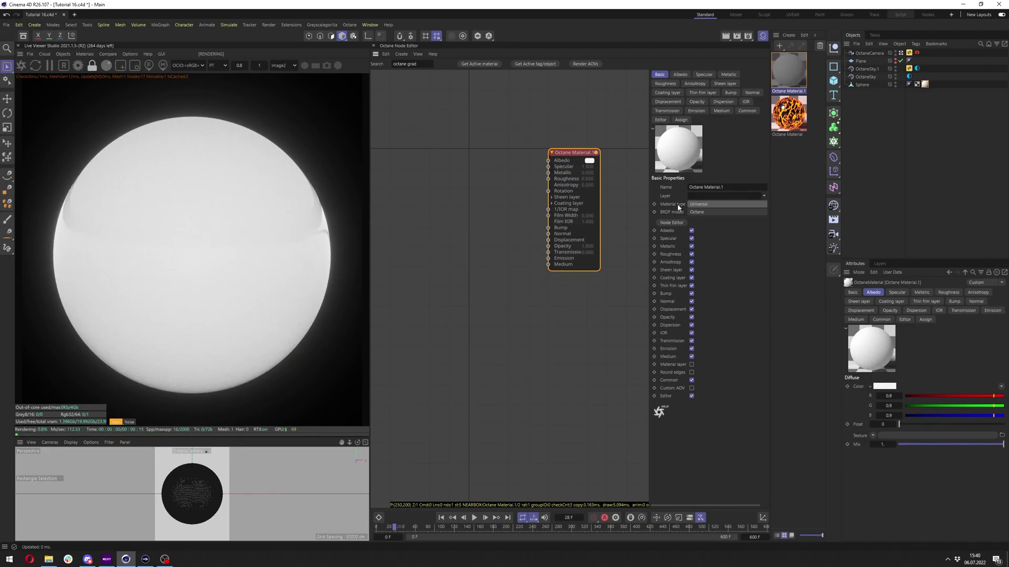
{"action": "left_click", "coordinate": [707, 212]}
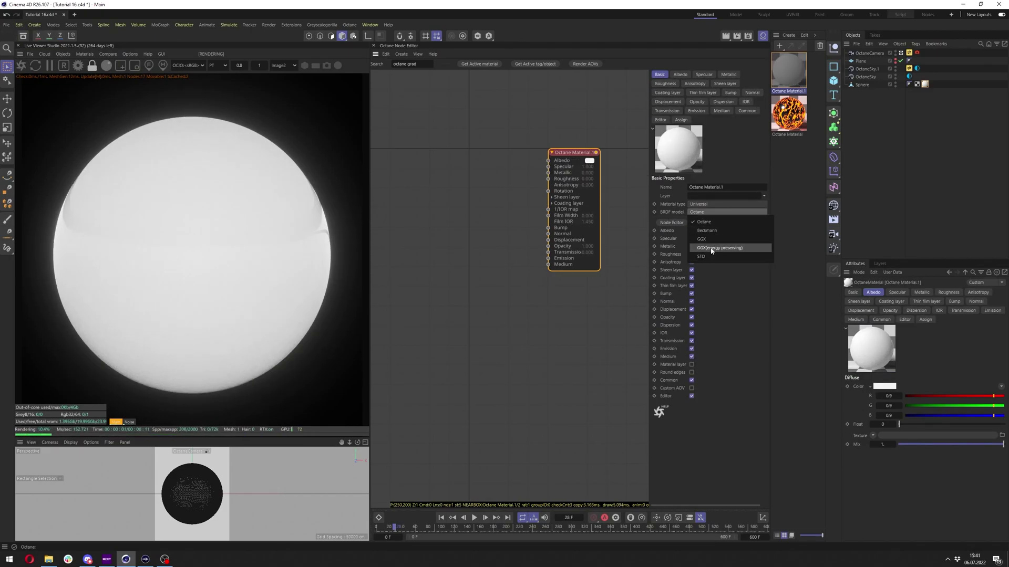
{"action": "left_click", "coordinate": [710, 250]}
{"action": "left_click_drag", "start_coordinate": [577, 173], "coordinate": [599, 183]}
- Make the albedo color black and set the roughness float to 0.2
{"action": "left_click", "coordinate": [679, 74]}
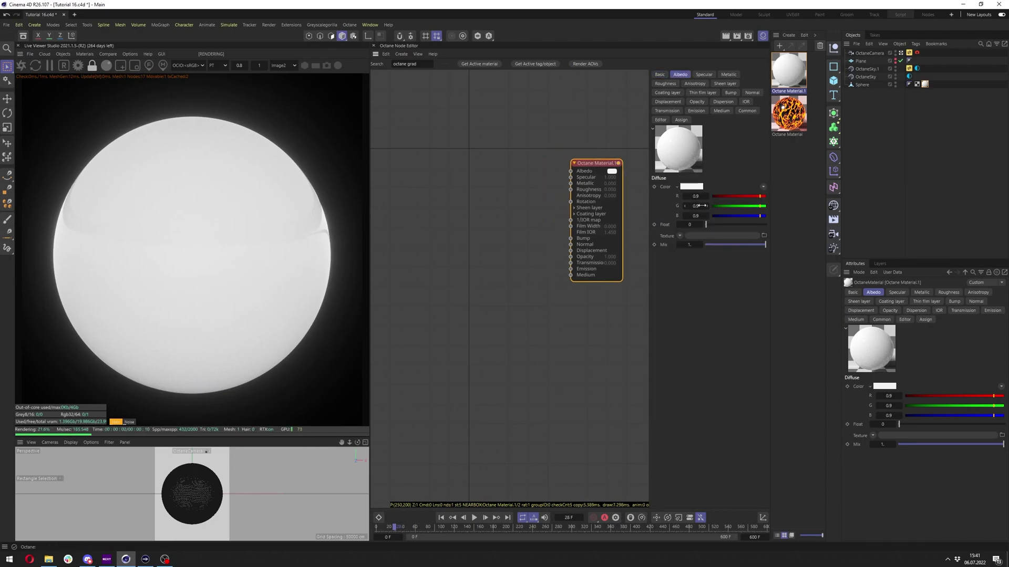
{"action": "left_click", "coordinate": [691, 187]}
{"action": "left_click", "coordinate": [630, 278]}
{"action": "left_click", "coordinate": [666, 83]}
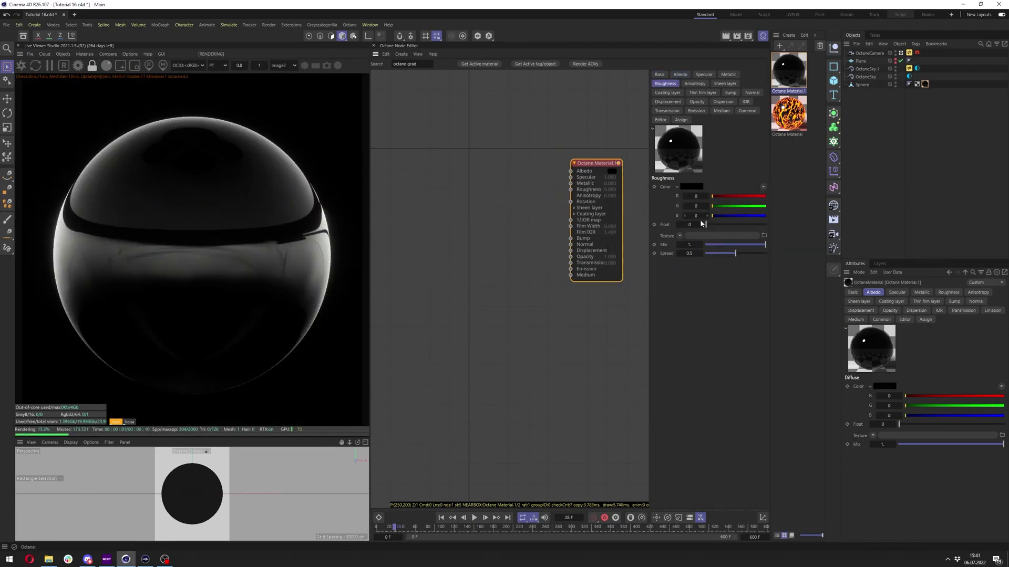
{"action": "type", "text": "0.2"}
{"action": "key", "text": "Return"}
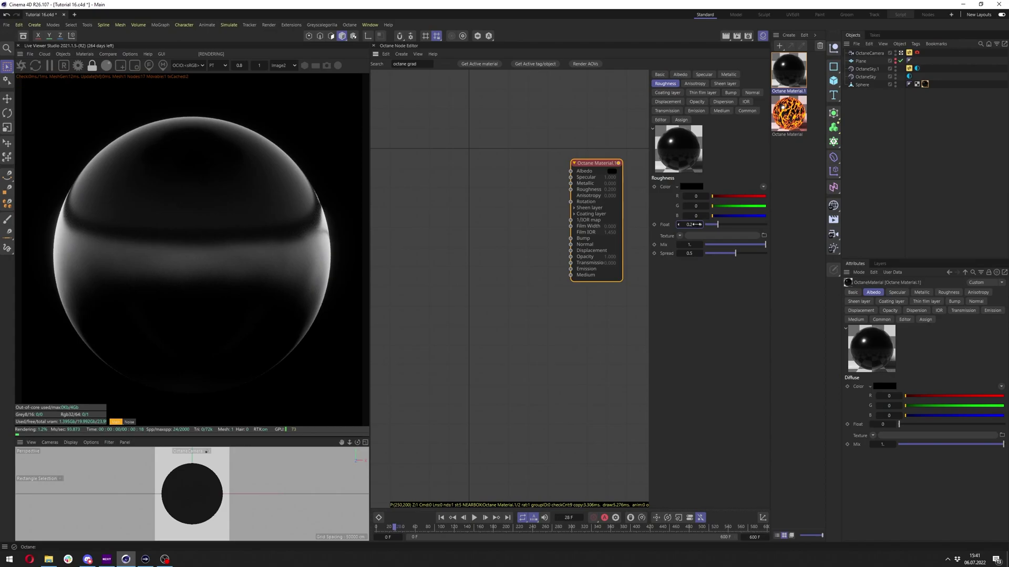
- Add a Texture Emission to the material with surface brightness enabled and power set to 10
{"action": "left_click", "coordinate": [696, 110]}
{"action": "left_click", "coordinate": [727, 187]}
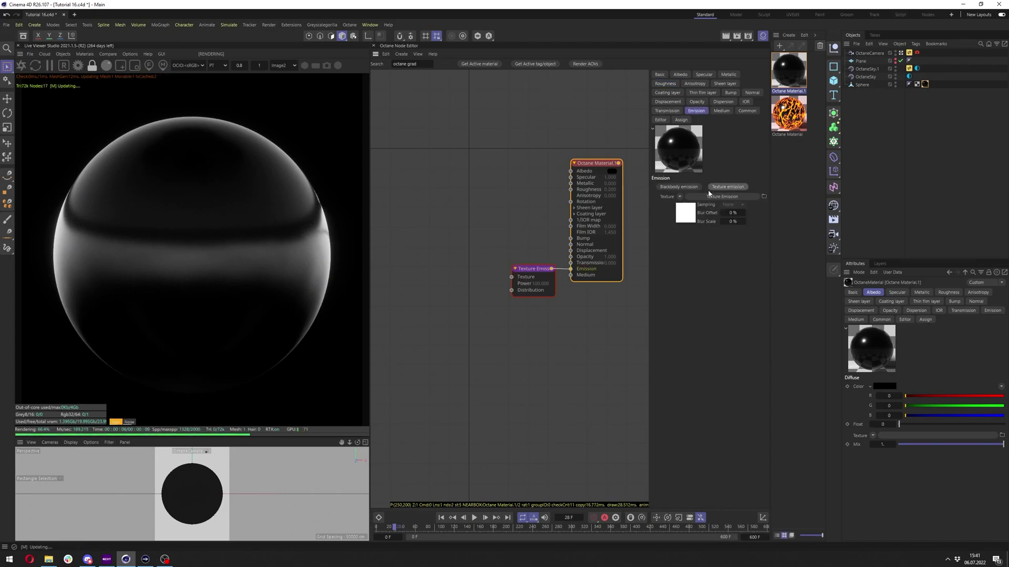
{"action": "left_click_drag", "start_coordinate": [532, 271], "coordinate": [494, 245]}
{"action": "left_click", "coordinate": [705, 125]}
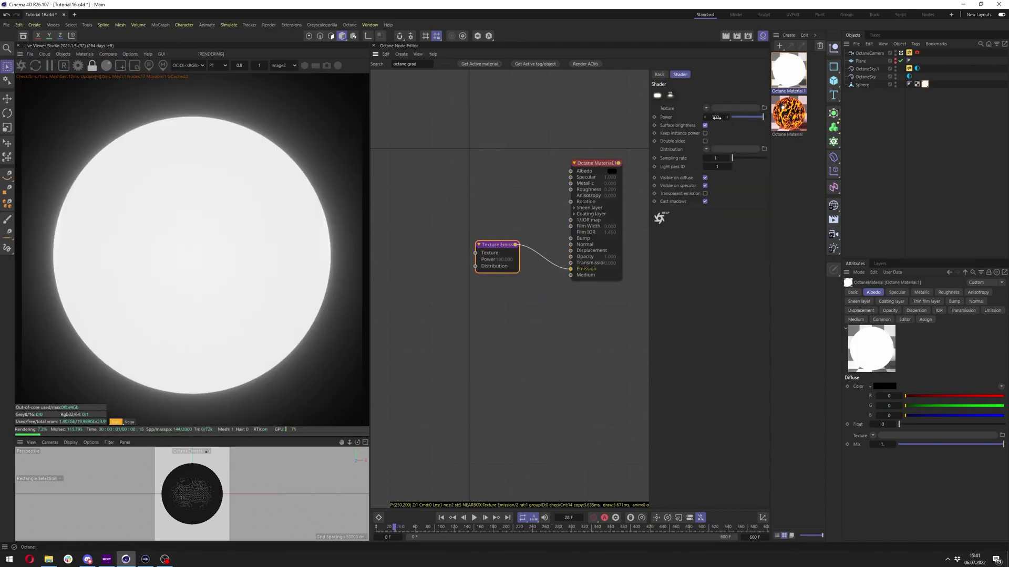
{"action": "left_click", "coordinate": [716, 117]}
{"action": "type", "text": "10"}
{"action": "key", "text": "Return"}
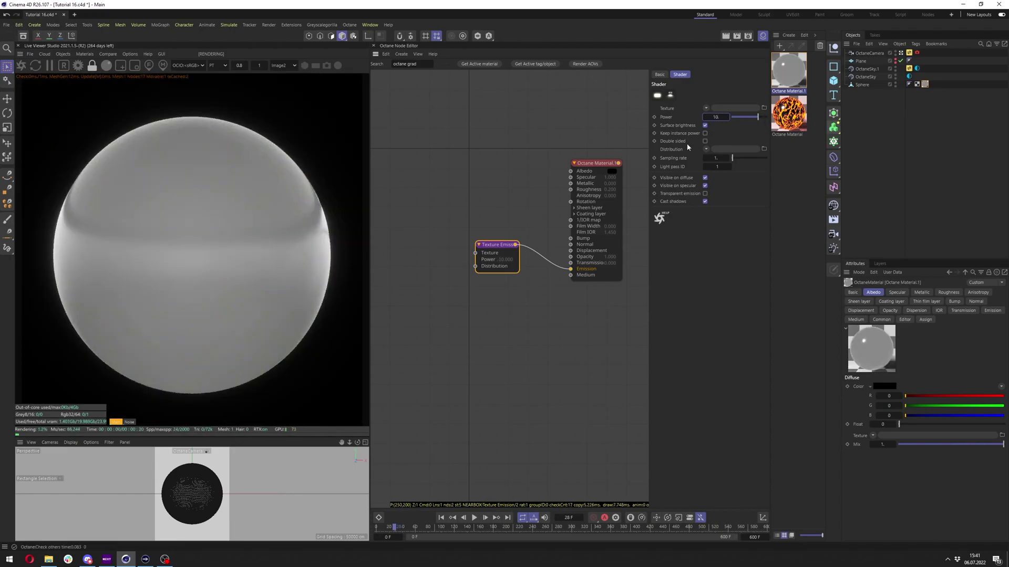
- Add a Noise4D node into the emission's Texture input and solo it in the render
{"action": "left_click_drag", "start_coordinate": [584, 253], "coordinate": [486, 198]}
{"action": "type", "text": "noise"}
{"action": "key", "text": "Return"}
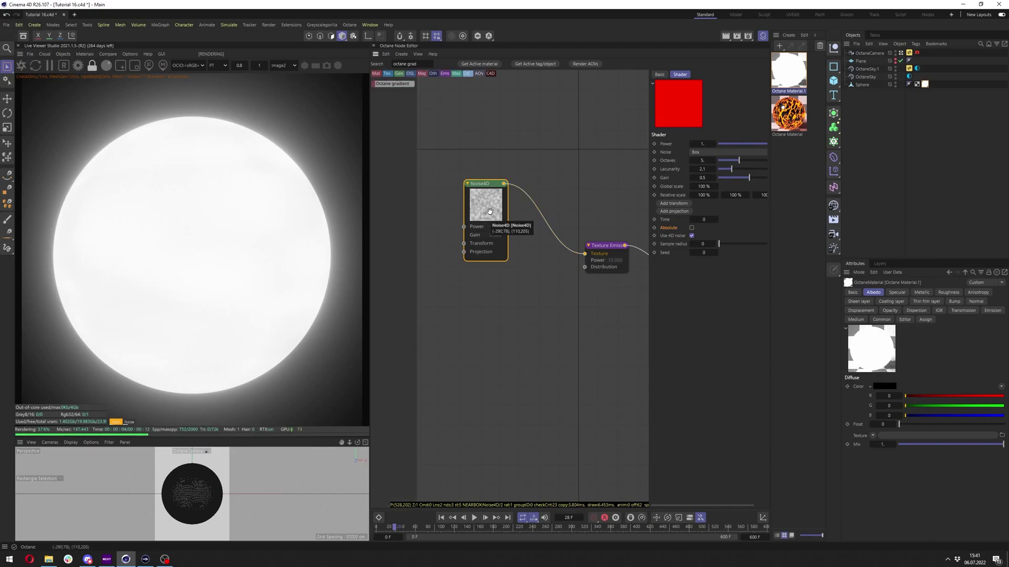
{"action": "left_click_drag", "start_coordinate": [490, 215], "coordinate": [500, 204]}
{"action": "right_click", "coordinate": [500, 204]}
{"action": "left_click", "coordinate": [517, 221]}
- Set the Noise4D type to Dents with 1 octave
{"action": "left_click", "coordinate": [728, 152]}
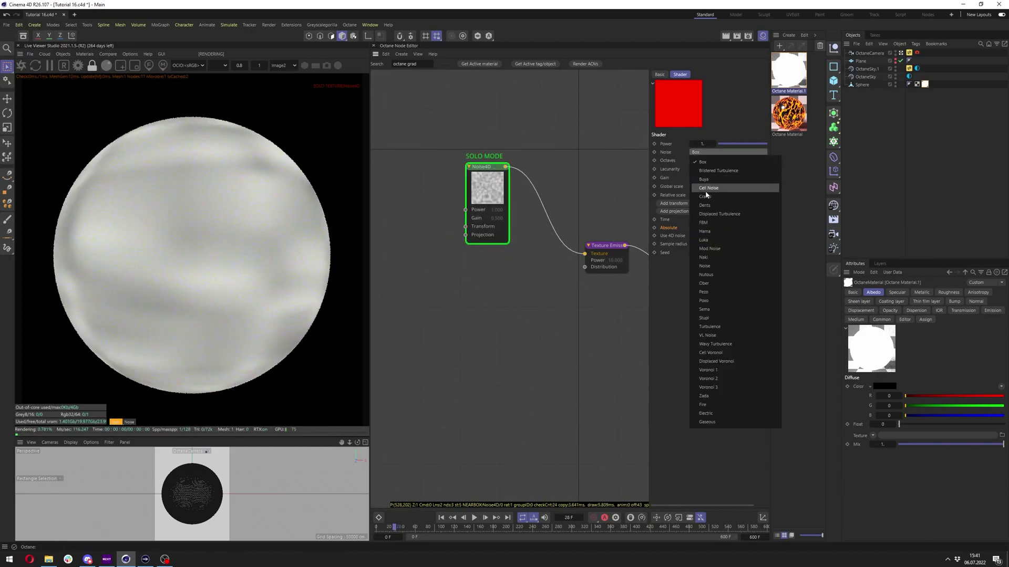
{"action": "left_click", "coordinate": [709, 179]}
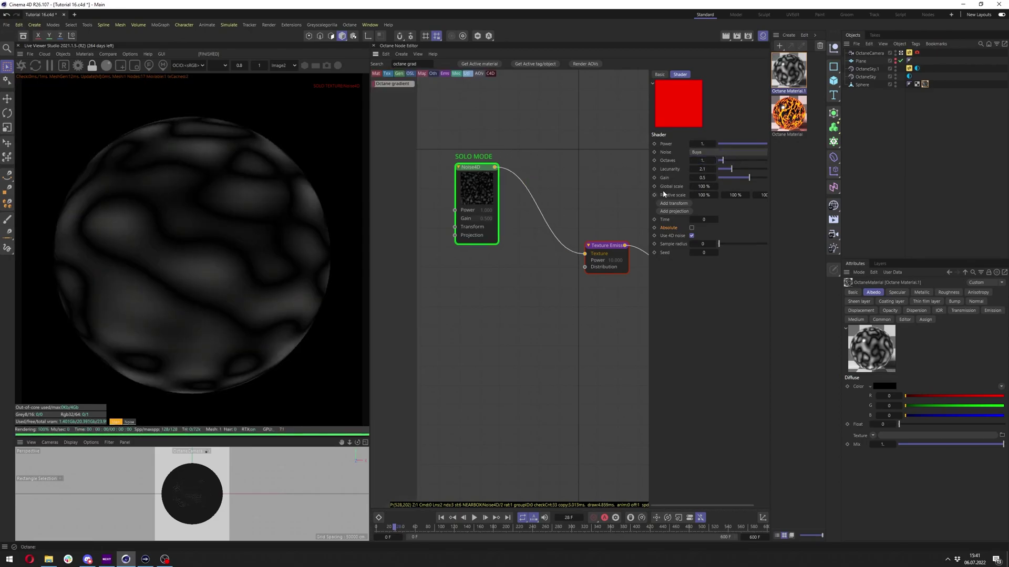
{"action": "key", "text": "Down"}
{"action": "key", "text": "Down"}
{"action": "key", "text": "Down"}
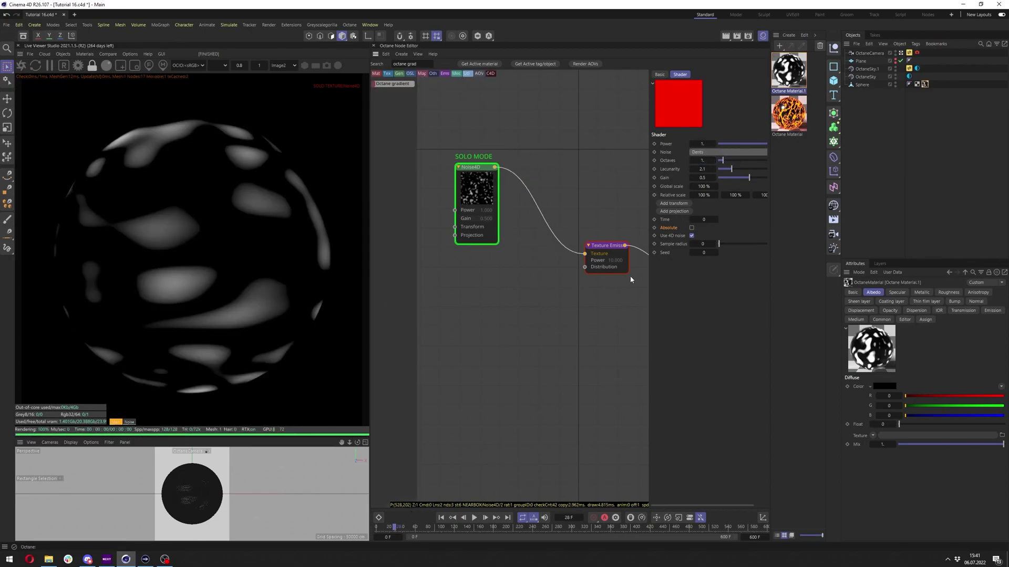
- Keyframe the noise's Time value from 0 at frame 0 to 5 at frame 600
{"action": "left_click", "coordinate": [701, 220]}
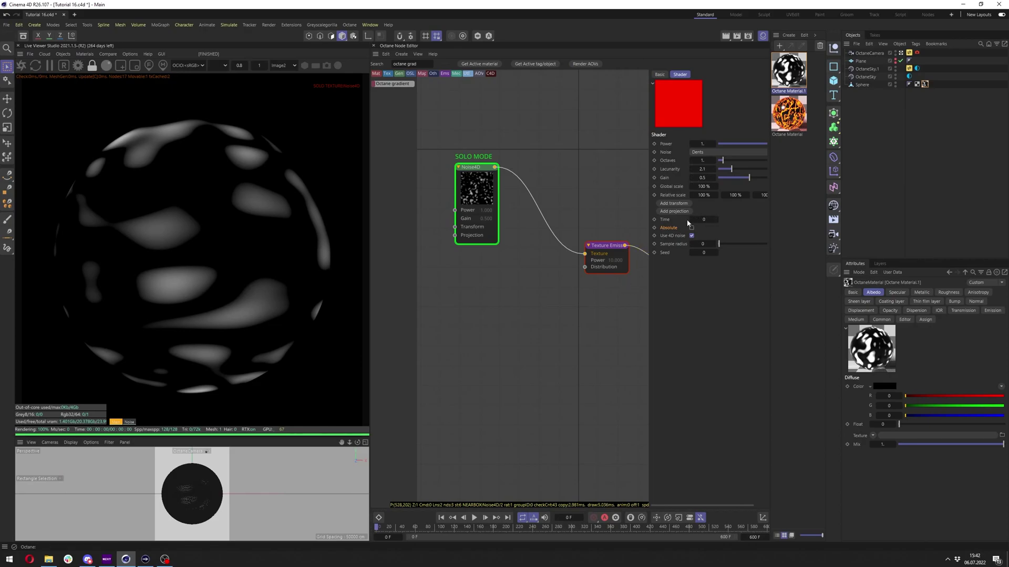
{"action": "left_click_drag", "start_coordinate": [478, 194], "coordinate": [457, 190]}
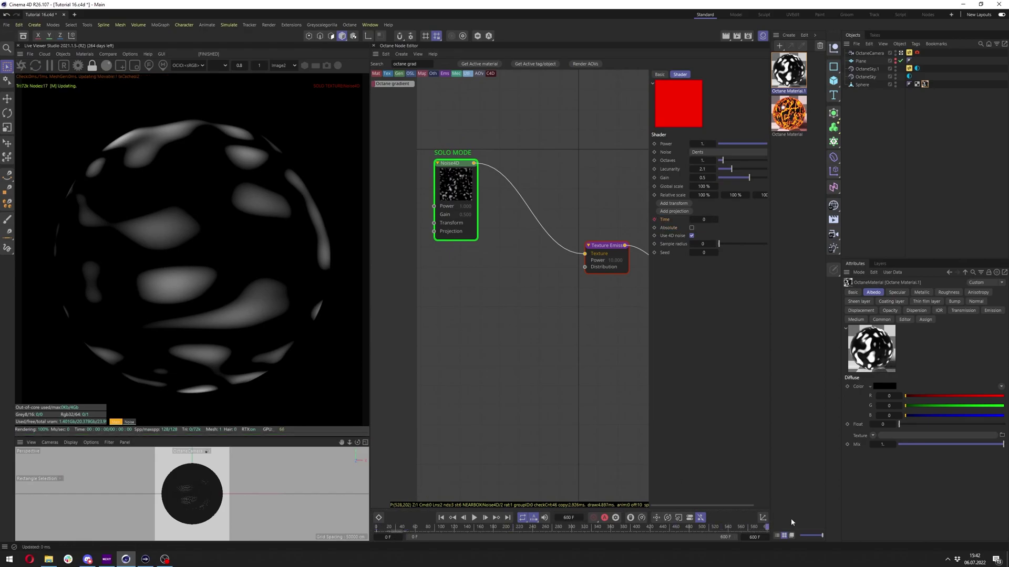
{"action": "left_click", "coordinate": [766, 527]}
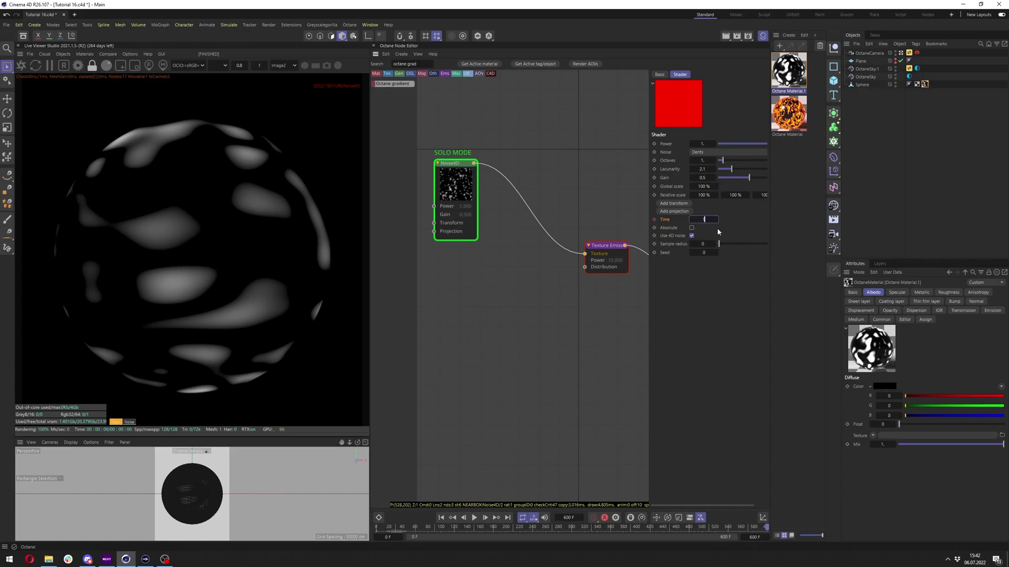
{"action": "key", "text": "Return"}
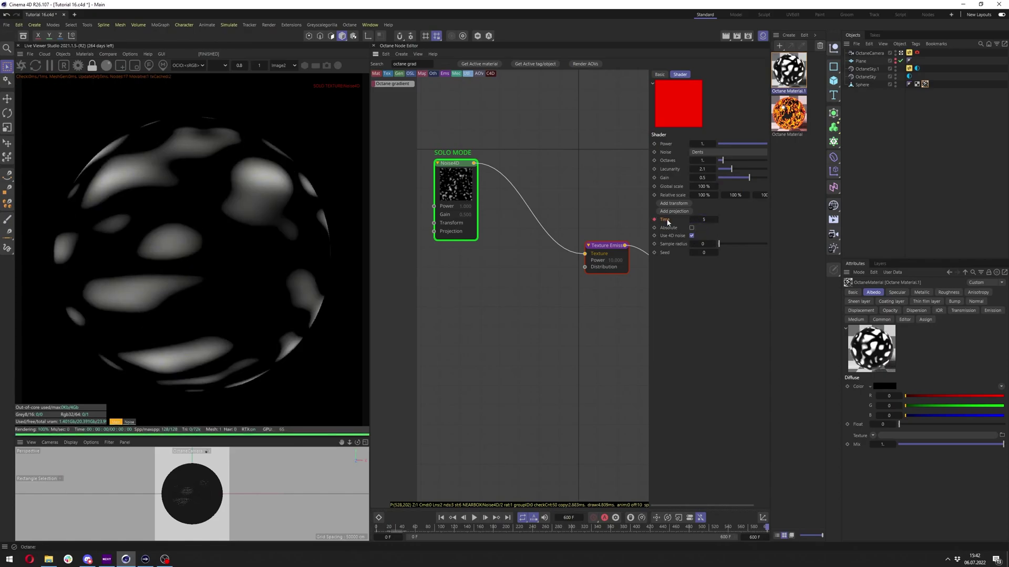
- Show the F-curve of the noise's Time animation and set its keys to linear interpolation
{"action": "right_click", "coordinate": [667, 222]}
{"action": "mouse_move", "coordinate": [710, 238]}
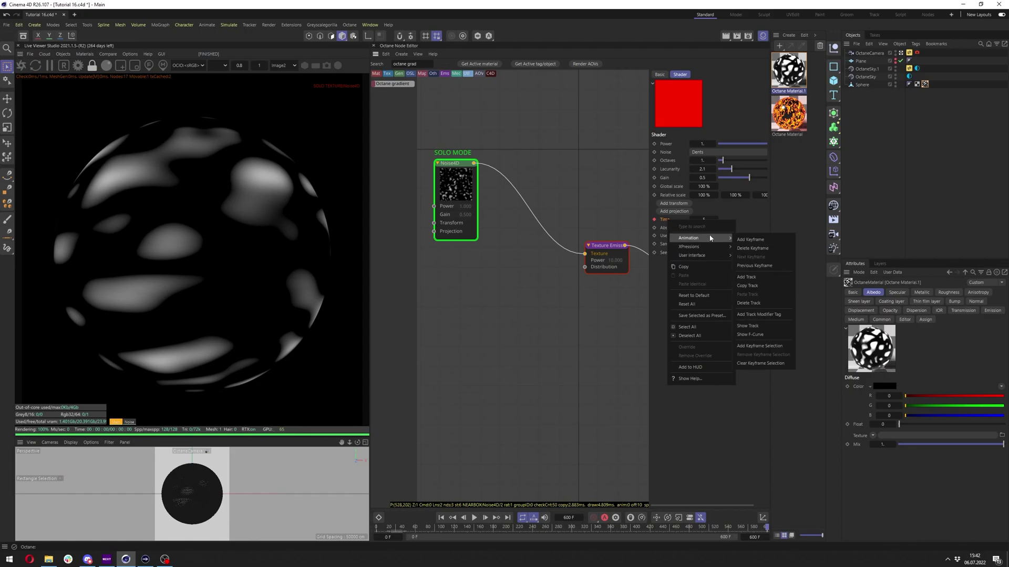
{"action": "left_click", "coordinate": [759, 334]}
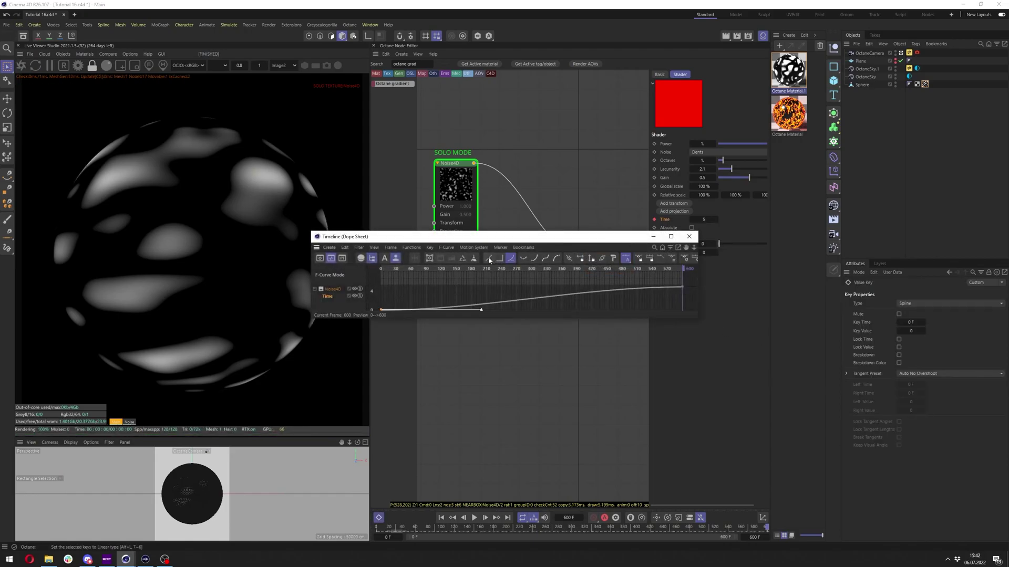
{"action": "left_click", "coordinate": [489, 259]}
{"action": "left_click", "coordinate": [688, 237]}
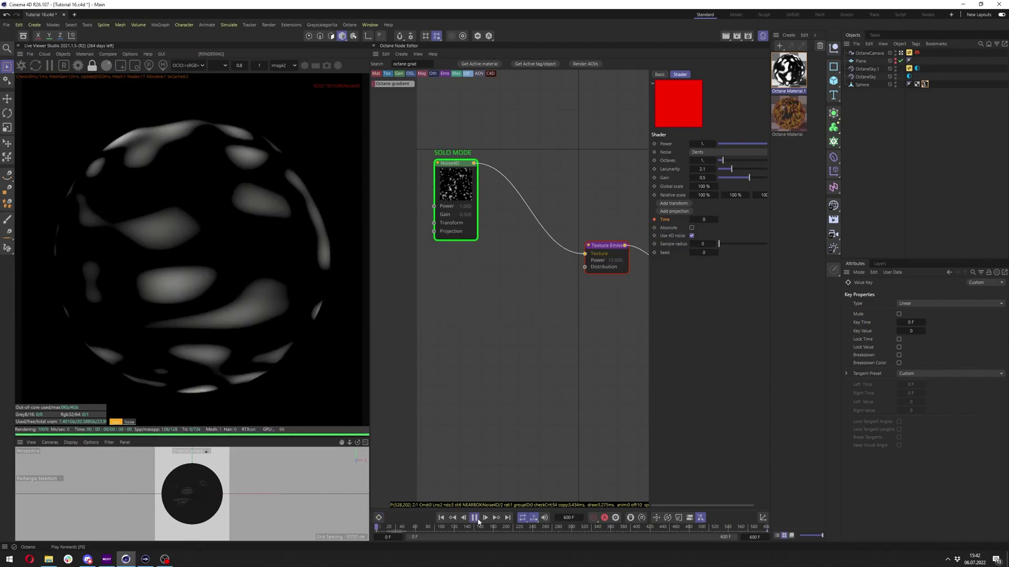
- Play the animation from the start to preview the moving noise, then stop playback
{"action": "key", "text": "F8"}
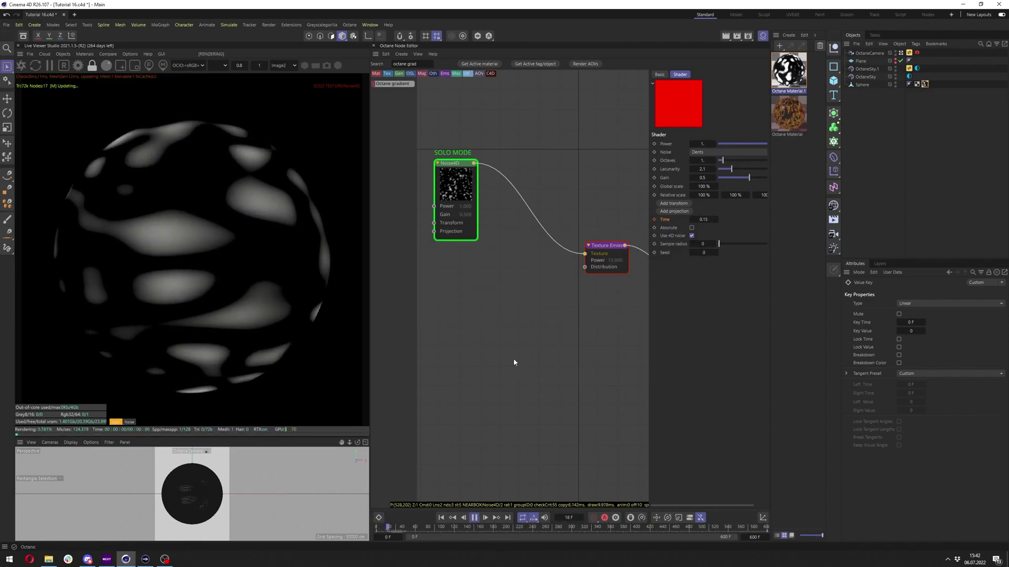
{"action": "middle_click_drag", "start_coordinate": [491, 193], "coordinate": [588, 196]}
{"action": "left_click", "coordinate": [475, 518]}
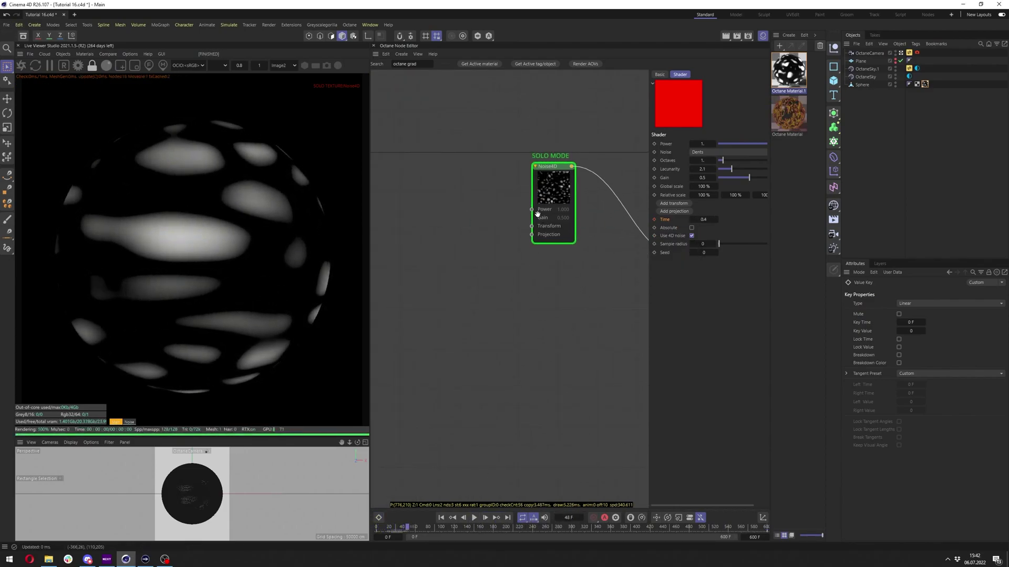
- Add Transform and Texture Projection nodes to the Noise4D and set the projection to Distorted mesh UV
{"action": "double_click", "coordinate": [462, 204]}
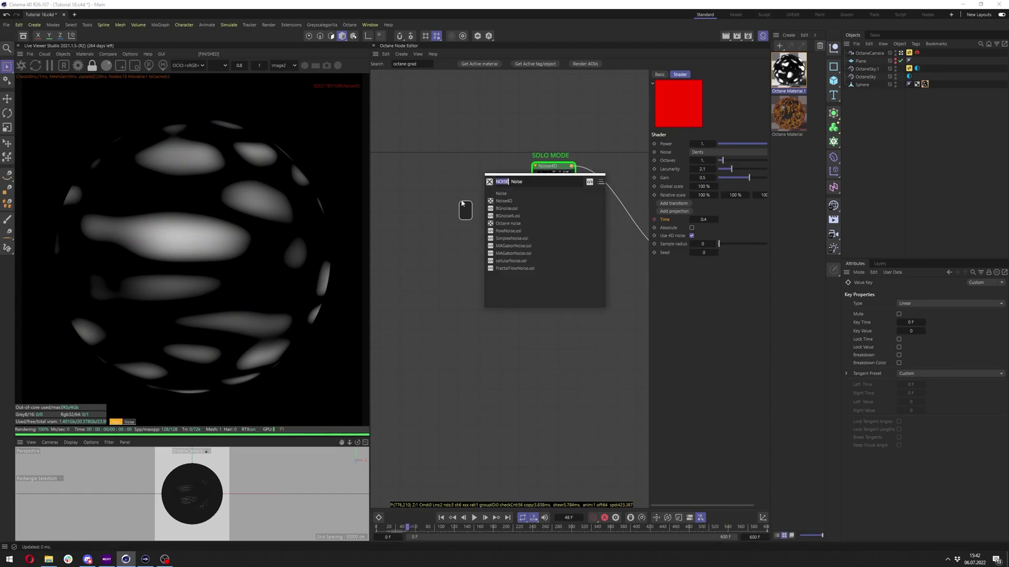
{"action": "left_click", "coordinate": [505, 206]}
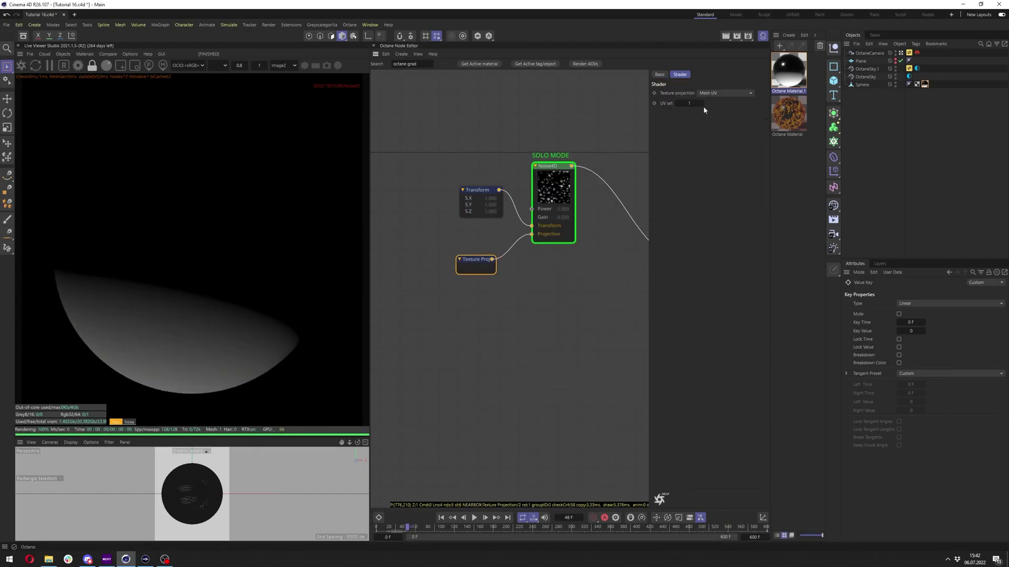
{"action": "left_click", "coordinate": [727, 94]}
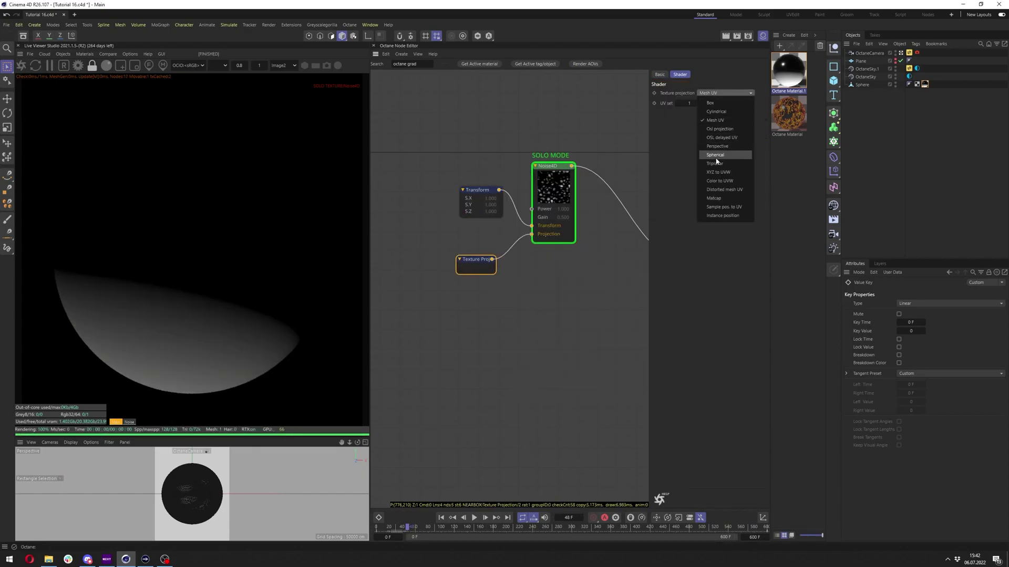
{"action": "left_click", "coordinate": [724, 190]}
- Scale the Transform node uniformly to about 0.0755, then unlock its aspect ratio and adjust the X scale separately
{"action": "left_click_drag", "start_coordinate": [476, 190], "coordinate": [468, 194]}
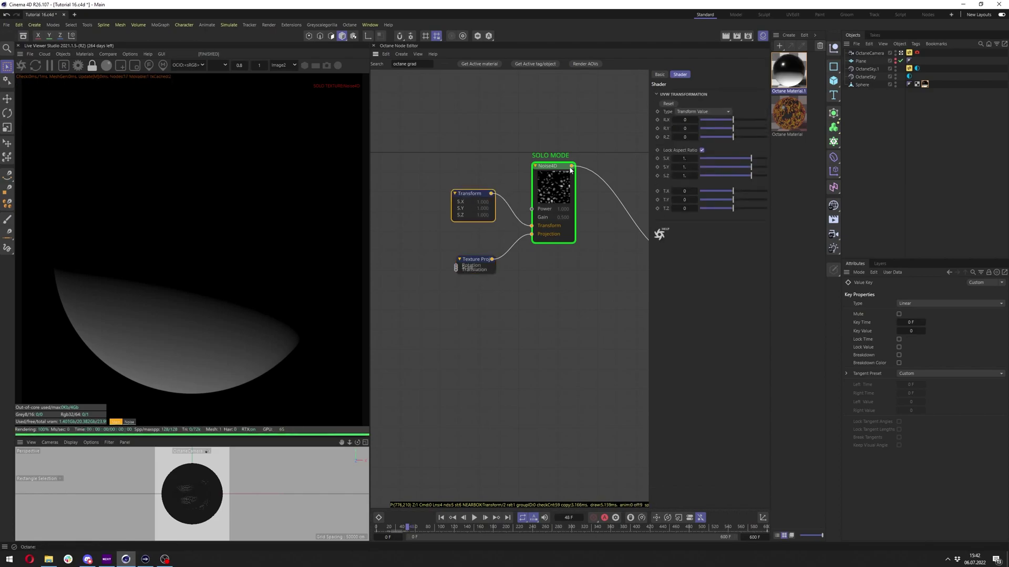
{"action": "left_click_drag", "start_coordinate": [738, 163], "coordinate": [732, 163]}
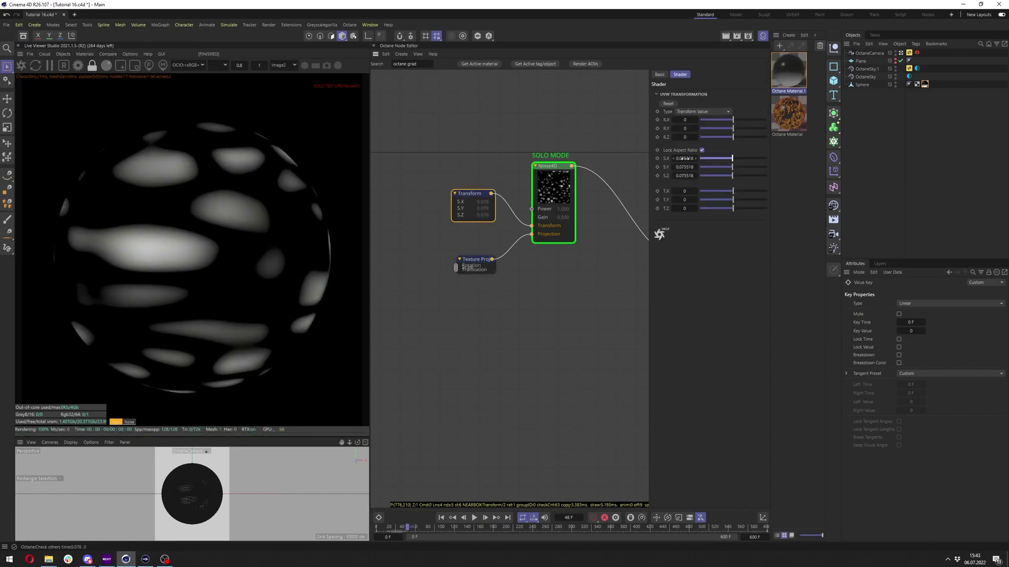
{"action": "left_click", "coordinate": [702, 150]}
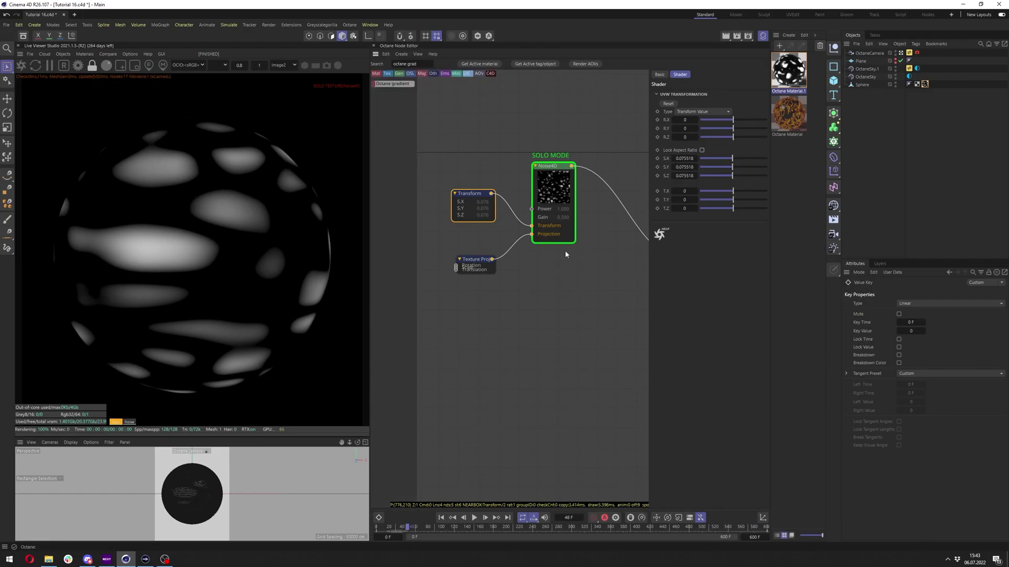
{"action": "left_click_drag", "start_coordinate": [732, 158], "coordinate": [730, 160]}
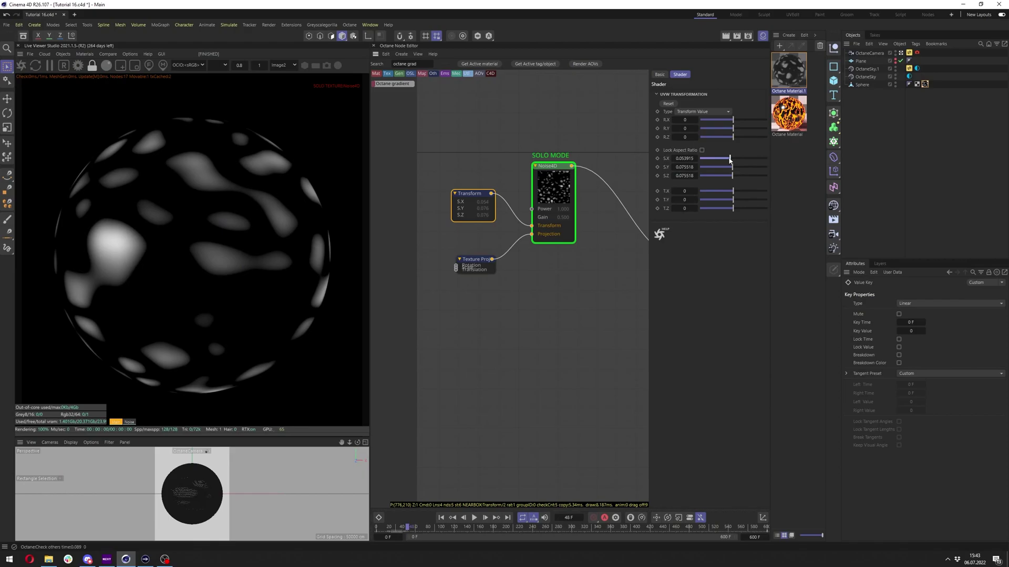
- Add a second Noise4D node and connect it to the Texture Projection's Rotation and Translation inputs
{"action": "left_click", "coordinate": [465, 263]}
{"action": "middle_click_drag", "start_coordinate": [457, 268], "coordinate": [550, 268]}
{"action": "mouse_move", "coordinate": [549, 268]}
{"action": "left_mouse_down"}
{"action": "mouse_move", "coordinate": [439, 239]}
{"action": "mouse_move", "coordinate": [550, 279]}
{"action": "left_mouse_up"}
{"action": "type", "text": "oise"}
{"action": "left_click", "coordinate": [483, 236]}
{"action": "left_click_drag", "start_coordinate": [452, 239], "coordinate": [448, 248]}
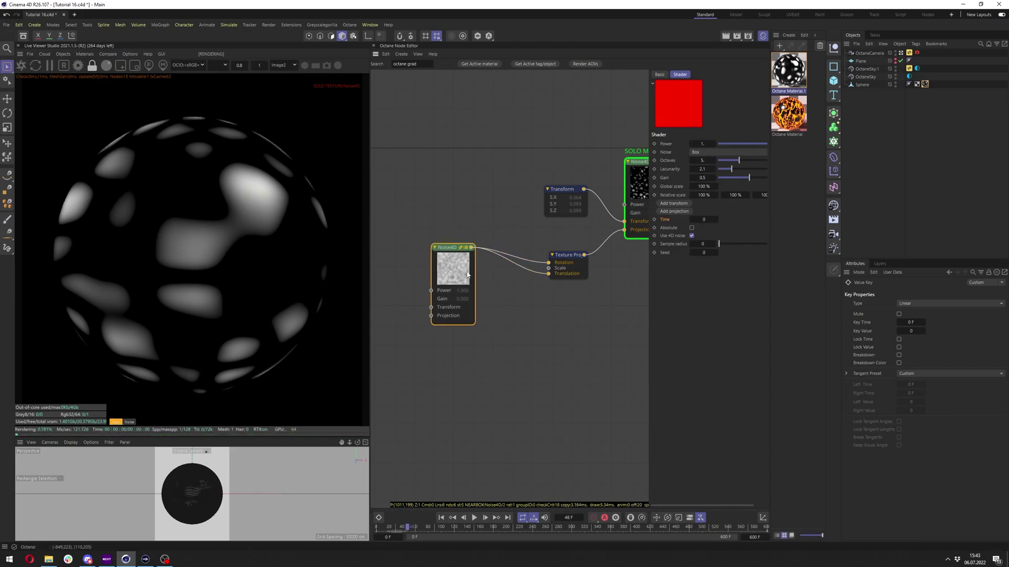
- Set the Texture Projection's rotation range to 0.1 on X and -0.1 on Y
{"action": "left_click", "coordinate": [567, 255]}
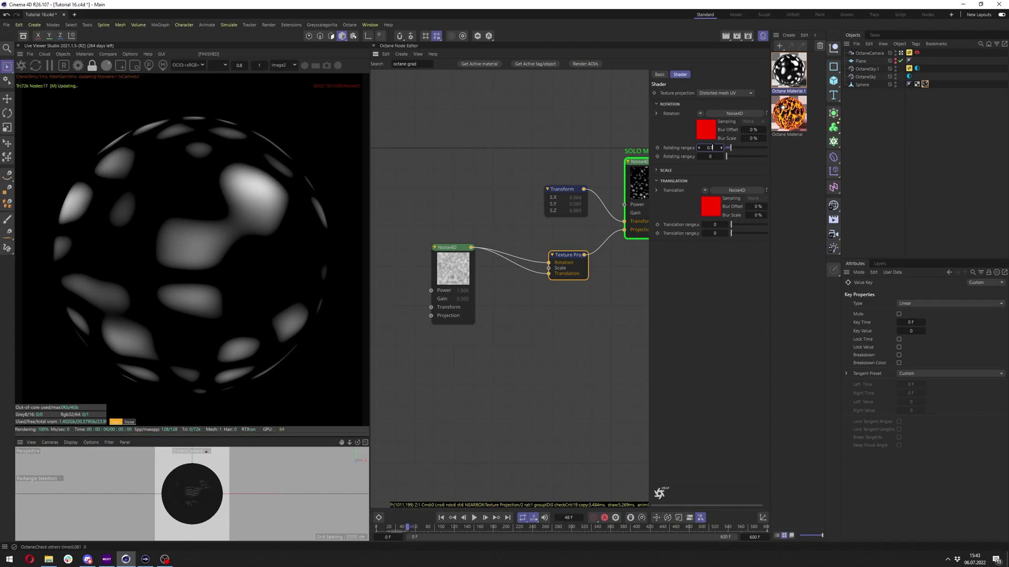
{"action": "left_click_drag", "start_coordinate": [710, 147], "coordinate": [712, 148]}
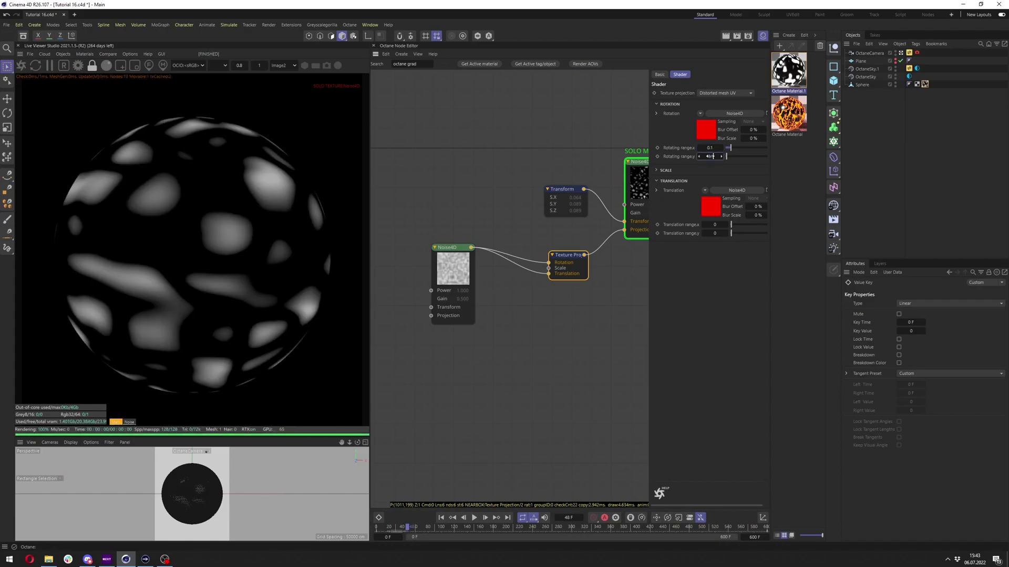
- Solo the second Noise4D node and add a Transform node to its Transform input
{"action": "left_click", "coordinate": [438, 301]}
{"action": "middle_click_drag", "start_coordinate": [438, 301], "coordinate": [513, 282]}
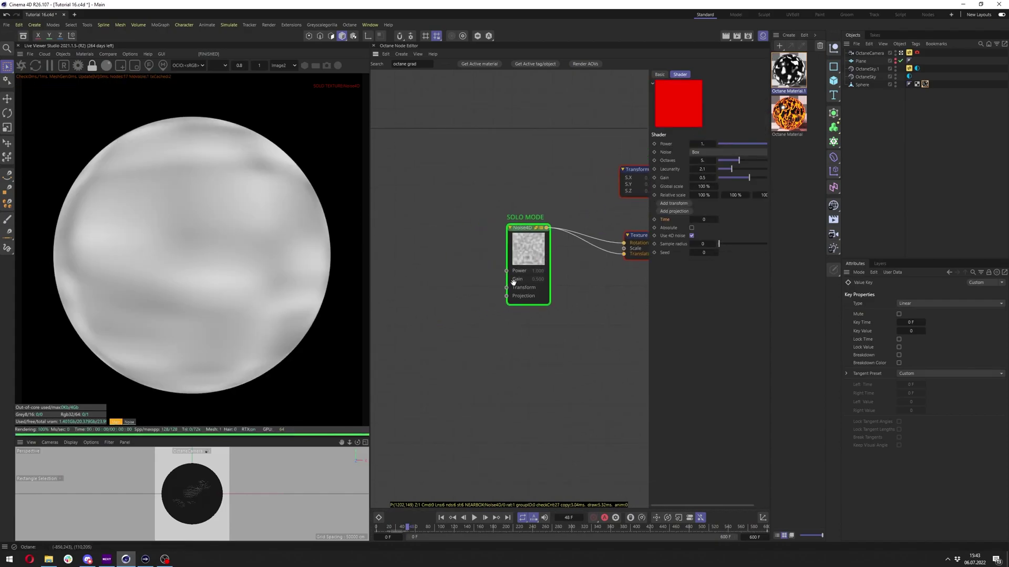
{"action": "left_click_drag", "start_coordinate": [506, 288], "coordinate": [496, 257]}
{"action": "left_click", "coordinate": [506, 247]}
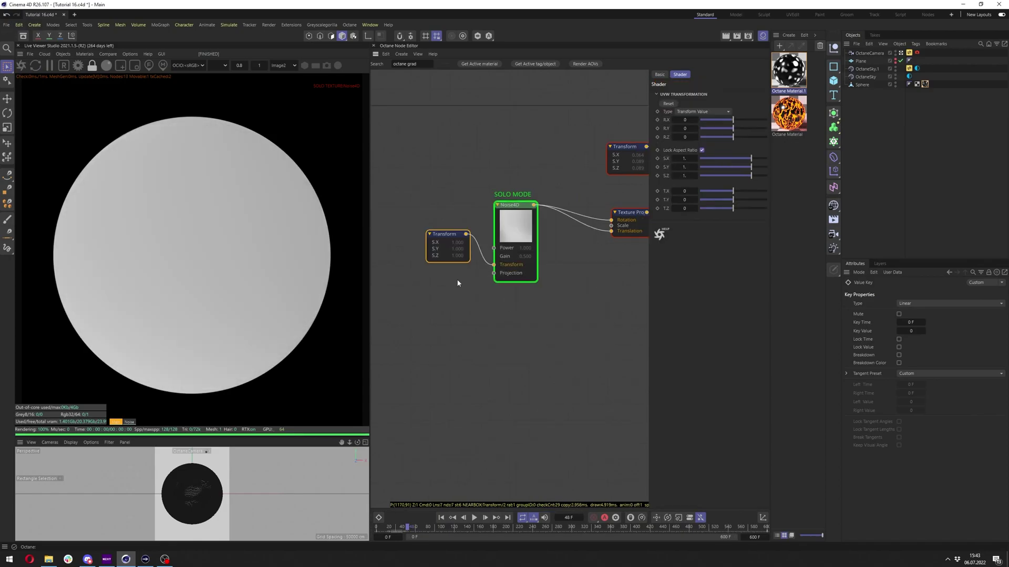
{"action": "middle_click_drag", "start_coordinate": [445, 231], "coordinate": [302, 228]}
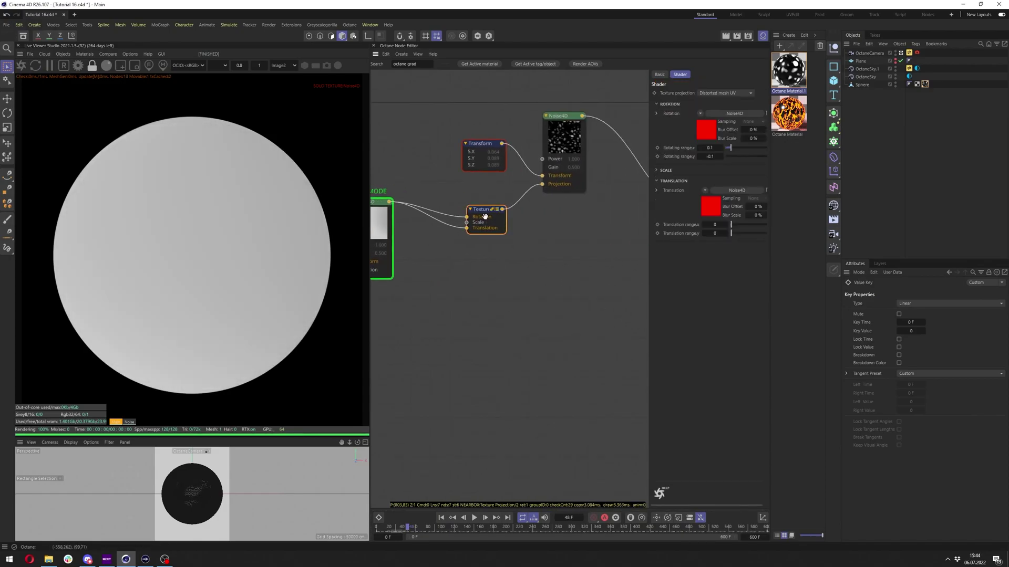
{"action": "left_click", "coordinate": [483, 213]}
{"action": "mouse_move", "coordinate": [381, 211]}
{"action": "middle_click_drag", "start_coordinate": [381, 210], "coordinate": [437, 204]}
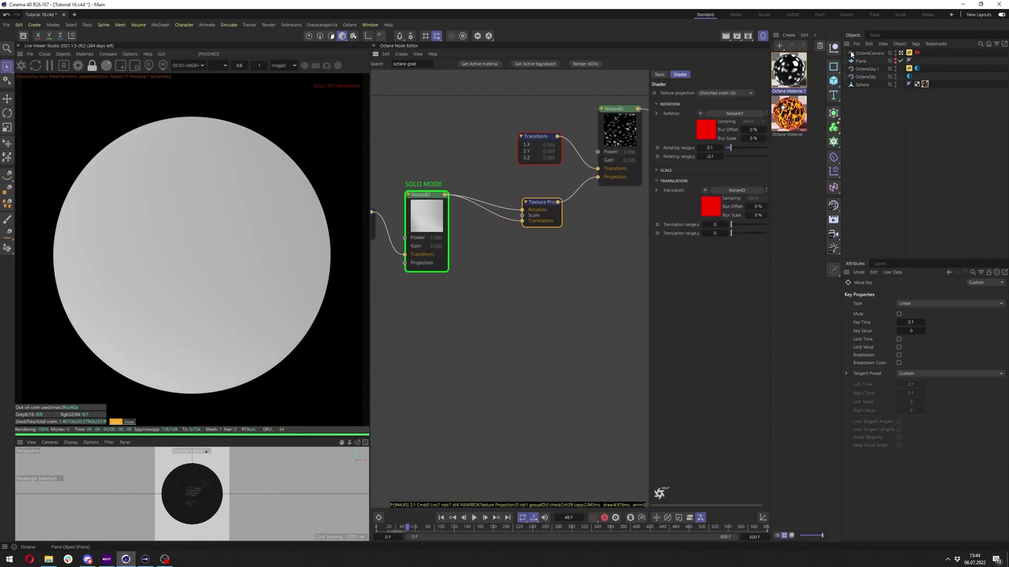
{"action": "left_click", "coordinate": [864, 85]}
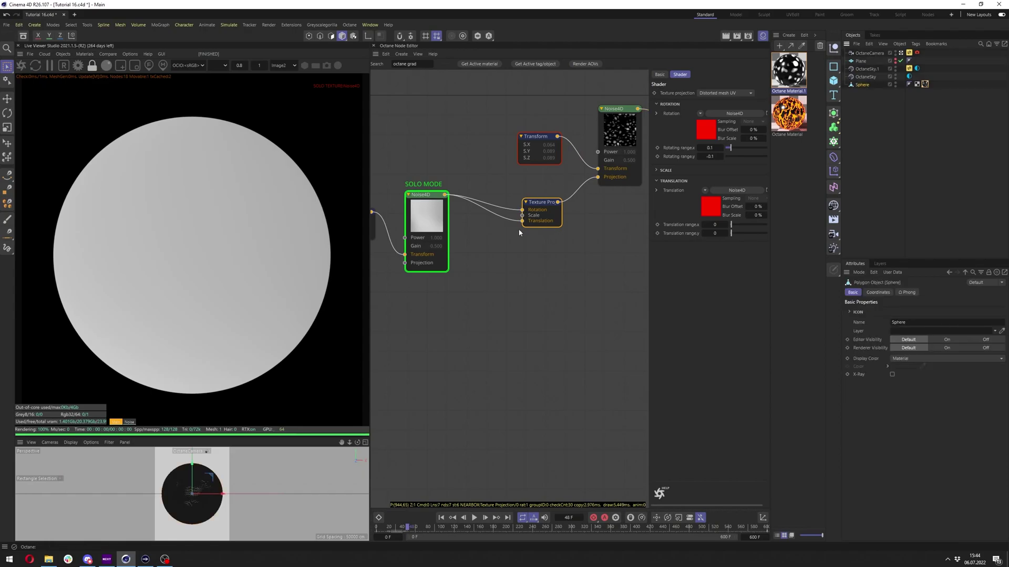
{"action": "mouse_move", "coordinate": [541, 211]}
{"action": "left_mouse_down"}
{"action": "mouse_move", "coordinate": [518, 231]}
{"action": "mouse_move", "coordinate": [537, 215]}
{"action": "mouse_move", "coordinate": [568, 218]}
{"action": "mouse_move", "coordinate": [533, 233]}
{"action": "mouse_move", "coordinate": [560, 216]}
{"action": "mouse_move", "coordinate": [551, 212]}
{"action": "left_mouse_up"}
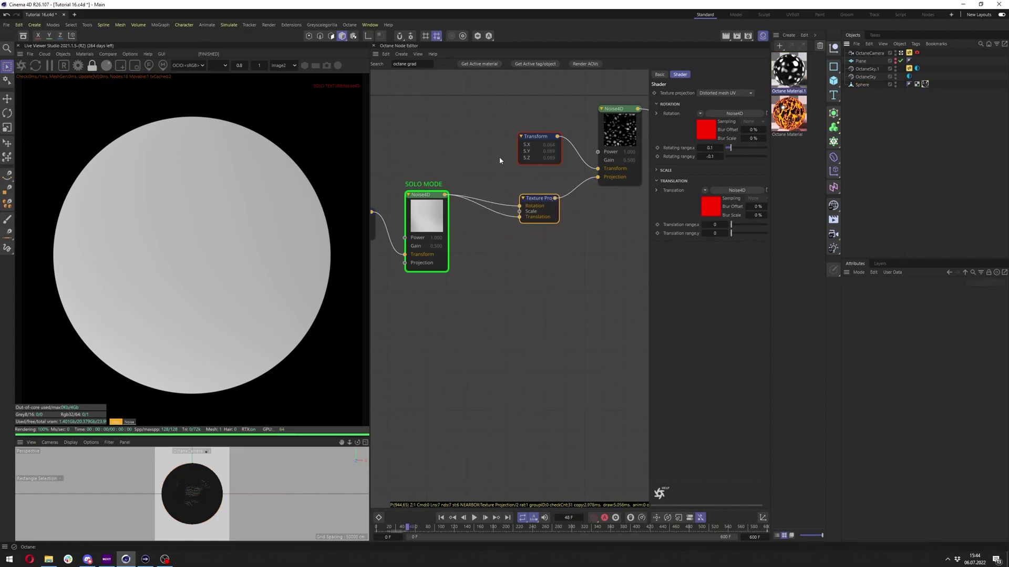
- Open the Set UVW from Projection options for the sphere, review the available projection types, and close the dialog
{"action": "right_click", "coordinate": [860, 85]}
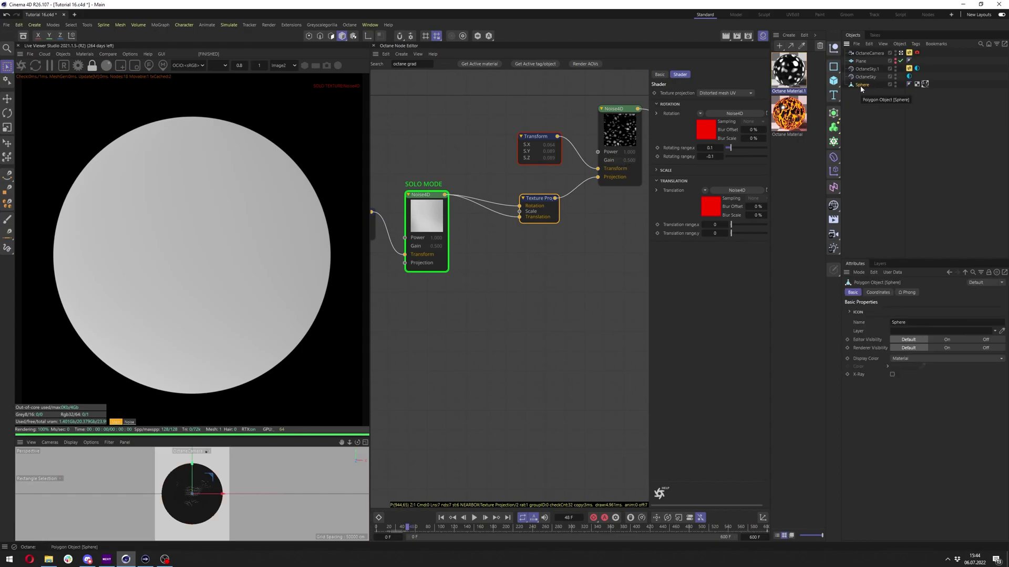
{"action": "mouse_move", "coordinate": [877, 105]}
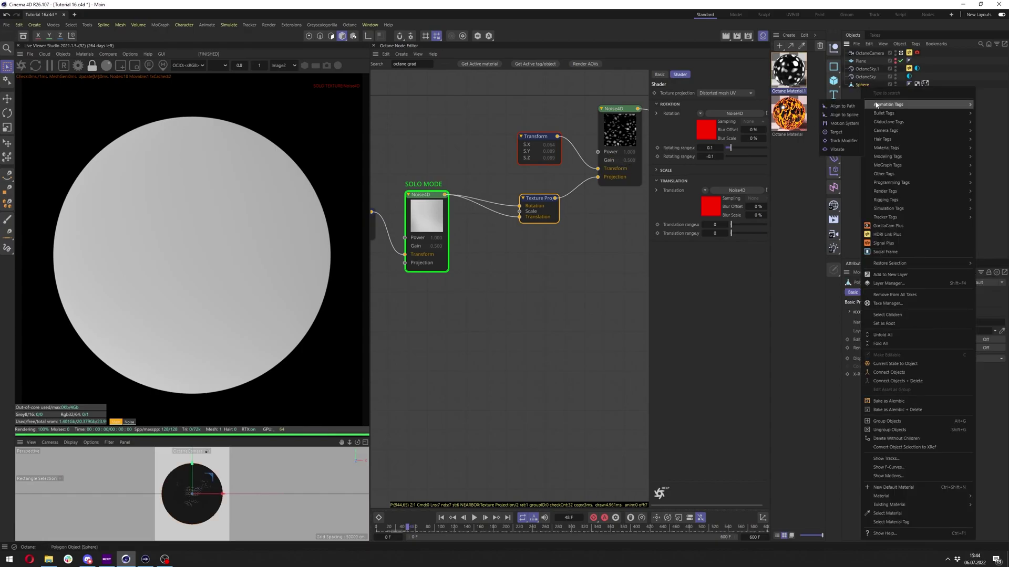
{"action": "type", "text": "uvw"}
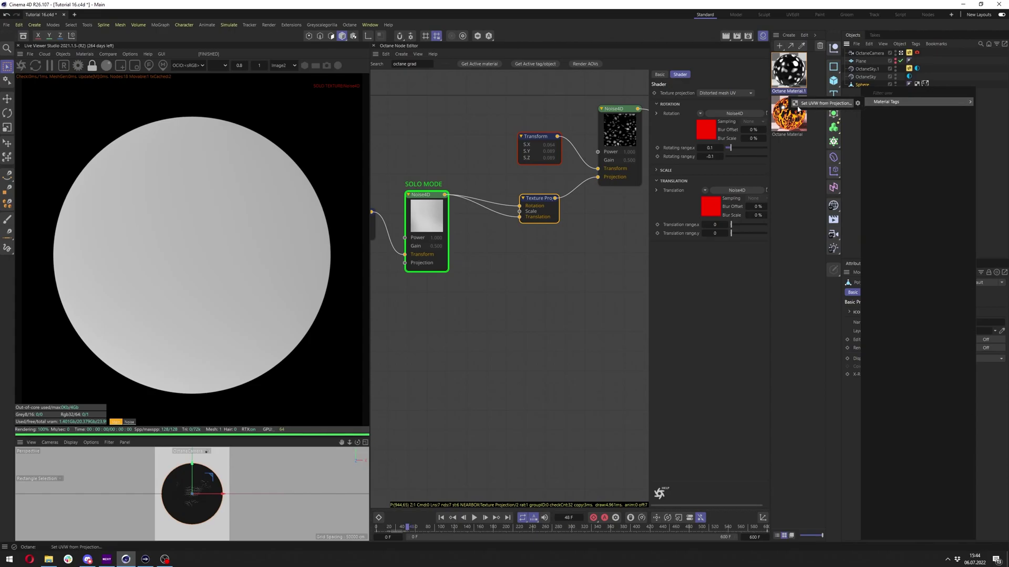
{"action": "left_click", "coordinate": [858, 104]}
{"action": "left_click", "coordinate": [857, 83]}
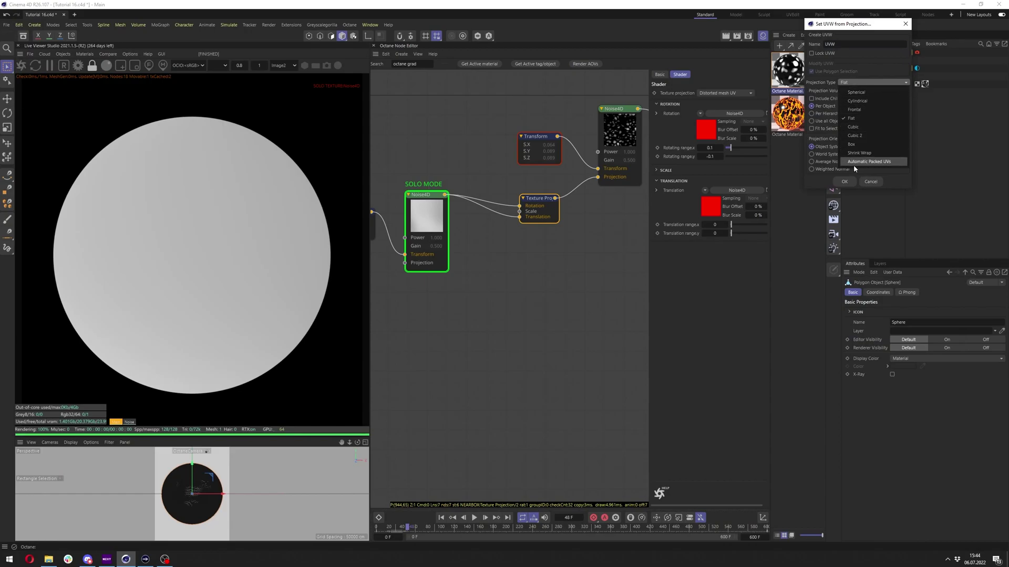
{"action": "left_click", "coordinate": [833, 187]}
{"action": "left_click", "coordinate": [844, 181]}
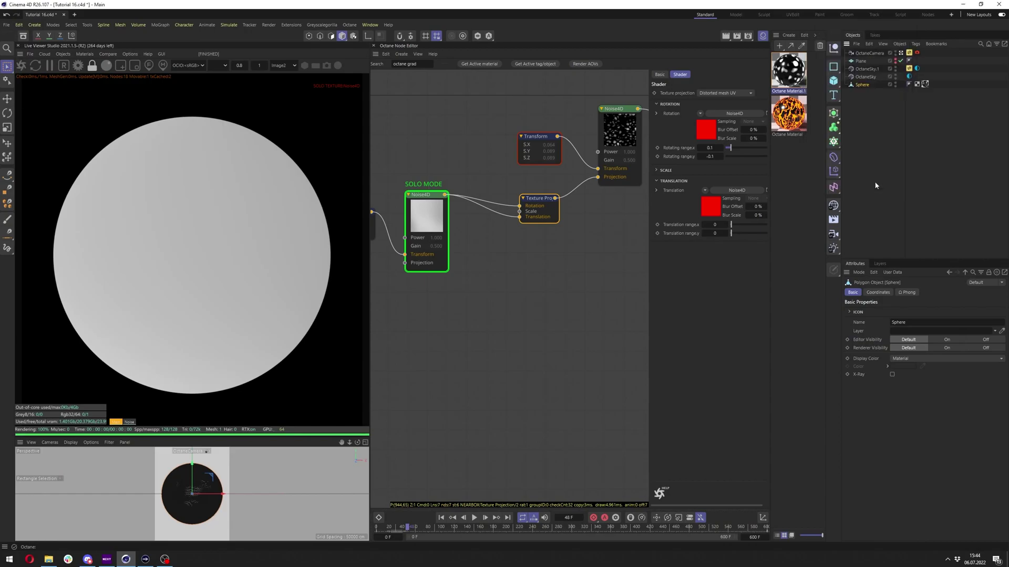
- Scale the second Noise4D's Transform node down uniformly to about 0.02
{"action": "middle_click_drag", "start_coordinate": [473, 238], "coordinate": [578, 237]}
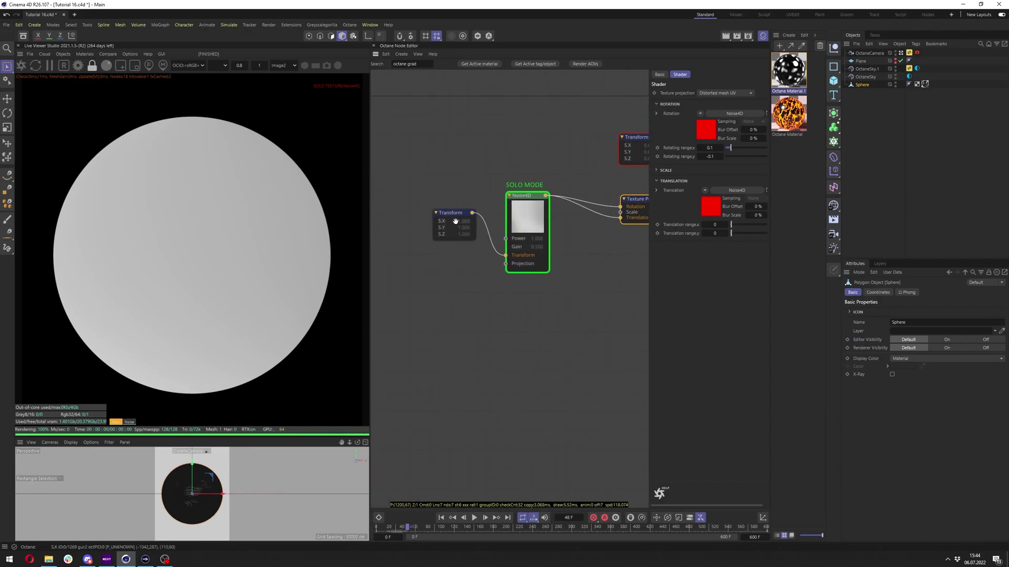
{"action": "left_click_drag", "start_coordinate": [453, 215], "coordinate": [448, 217]}
{"action": "left_click_drag", "start_coordinate": [426, 158], "coordinate": [571, 322]}
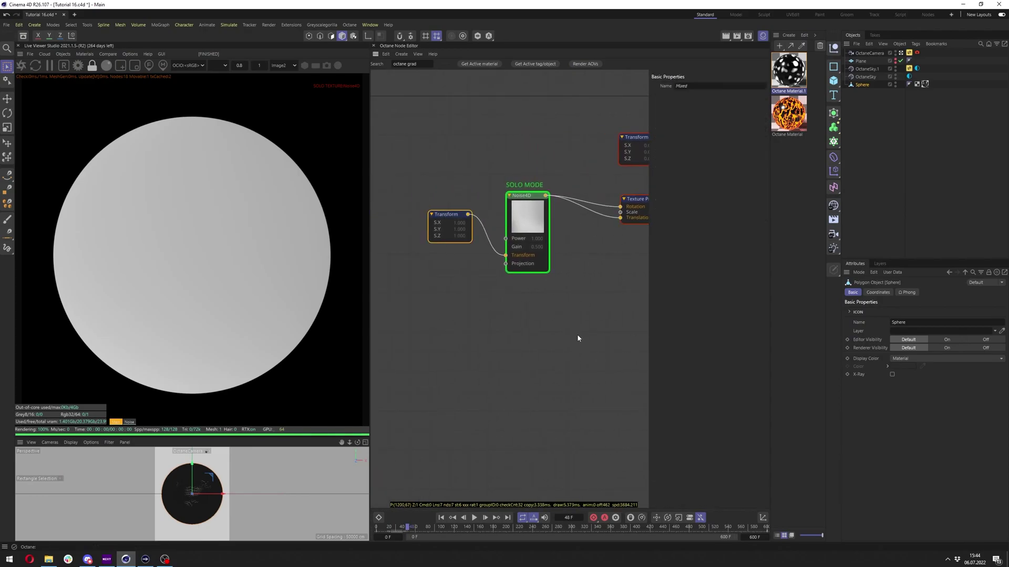
{"action": "left_click_drag", "start_coordinate": [445, 215], "coordinate": [442, 220]}
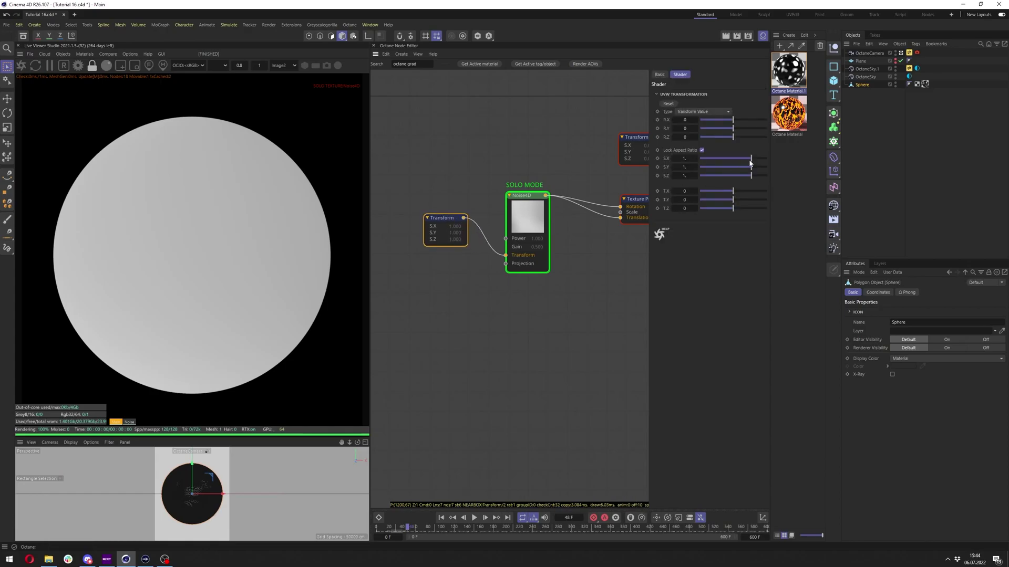
{"action": "left_click_drag", "start_coordinate": [733, 166], "coordinate": [713, 165]}
- Change the second Noise4D's noise type to Sema and set its octaves to 10
{"action": "left_click", "coordinate": [527, 216]}
{"action": "left_click", "coordinate": [708, 152]}
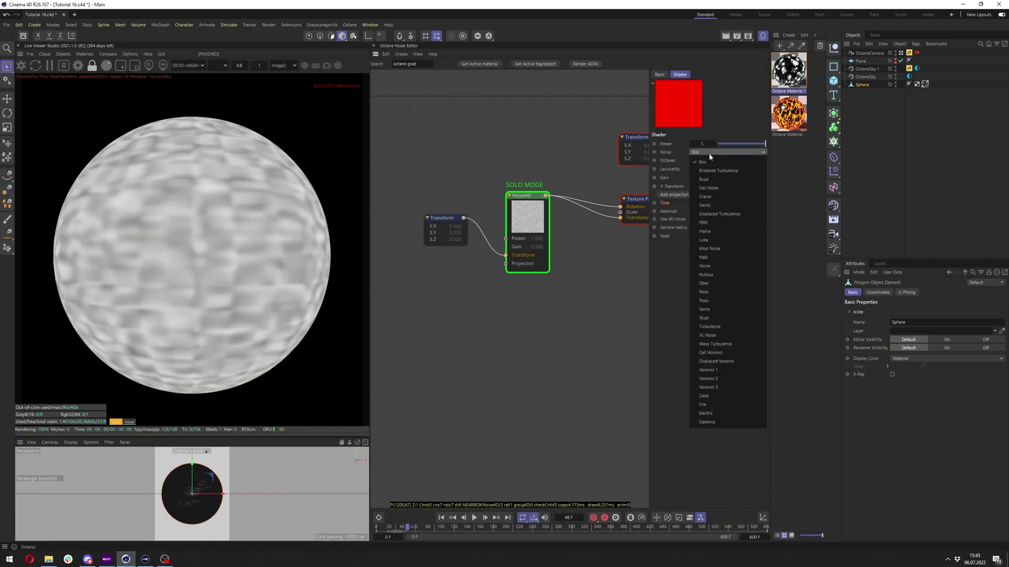
{"action": "left_click", "coordinate": [704, 311]}
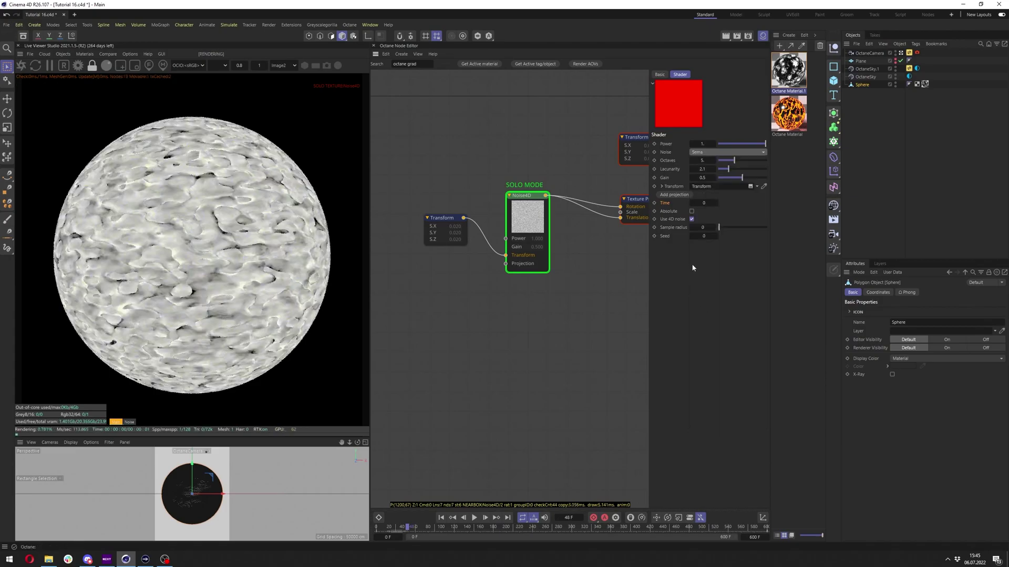
{"action": "double_click", "coordinate": [702, 160]}
{"action": "type", "text": "1"}
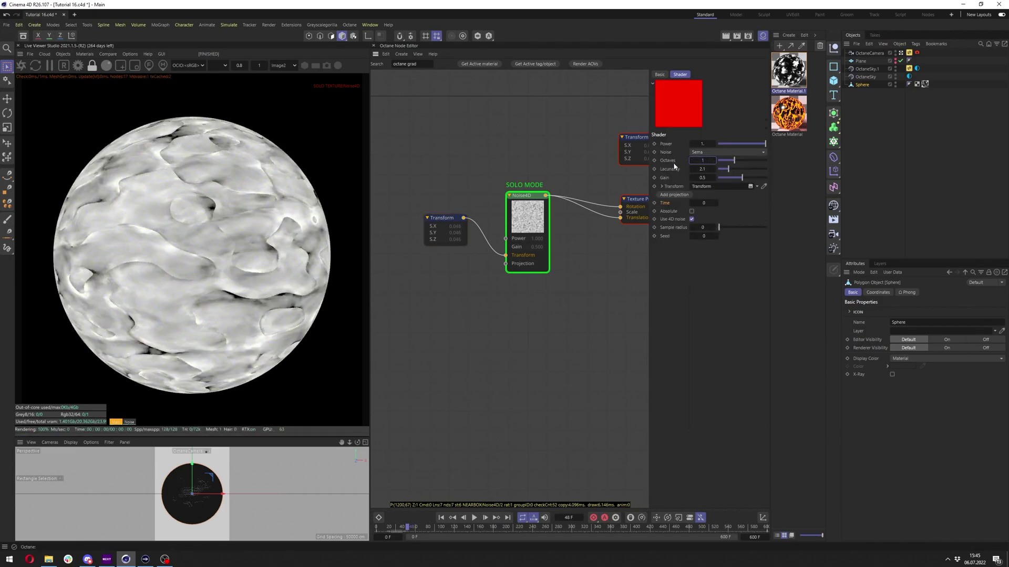
{"action": "type", "text": "0"}
{"action": "key", "text": "Return"}
- Reconnect the Texture Projection to the first Noise4D's Projection input and play the animation to preview the distortion
{"action": "middle_click_drag", "start_coordinate": [586, 240], "coordinate": [491, 241]}
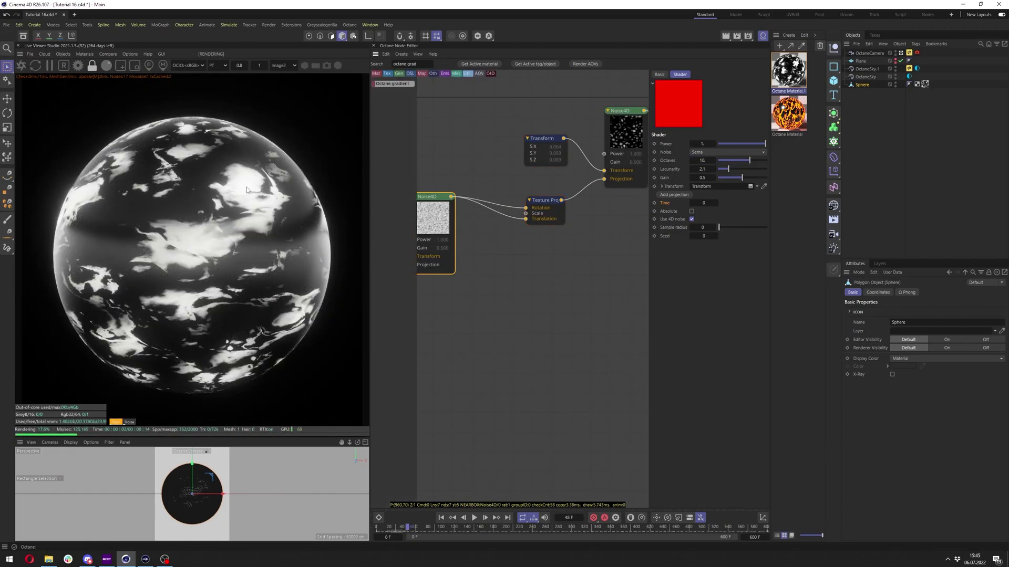
{"action": "left_click_drag", "start_coordinate": [605, 180], "coordinate": [561, 204]}
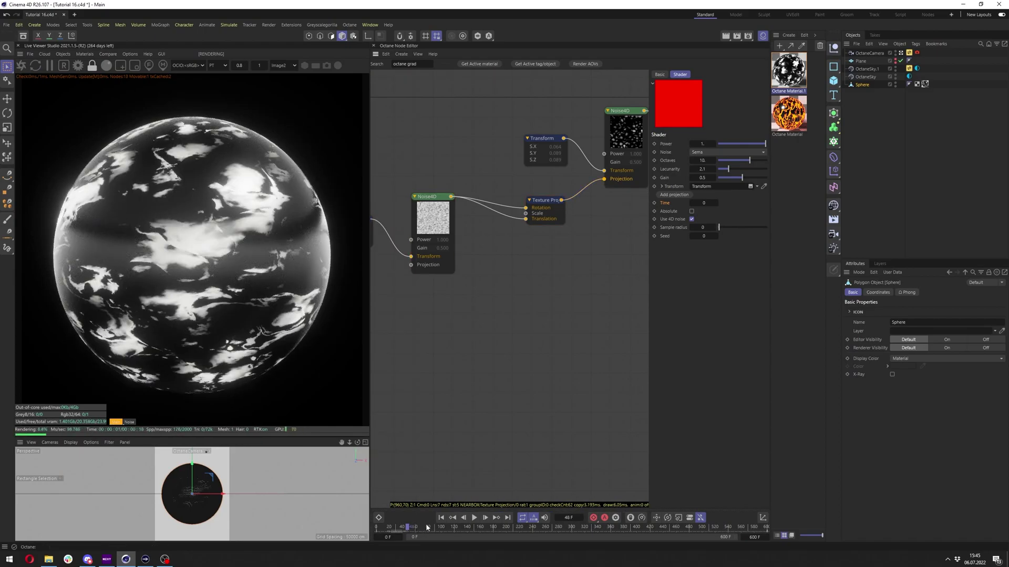
{"action": "left_click", "coordinate": [474, 519]}
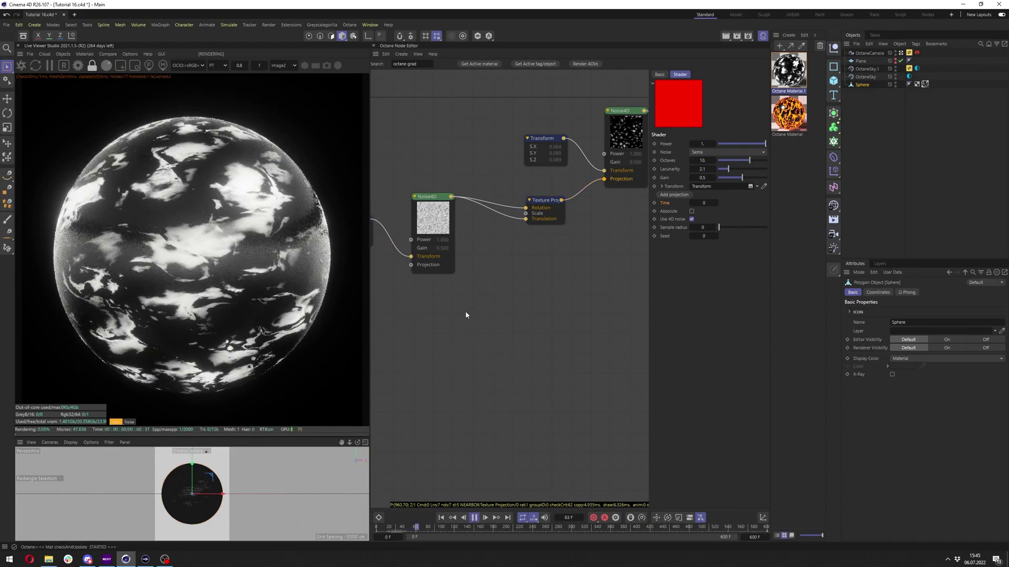
{"action": "middle_click_drag", "start_coordinate": [460, 308], "coordinate": [538, 295]}
{"action": "left_click", "coordinate": [437, 237]}
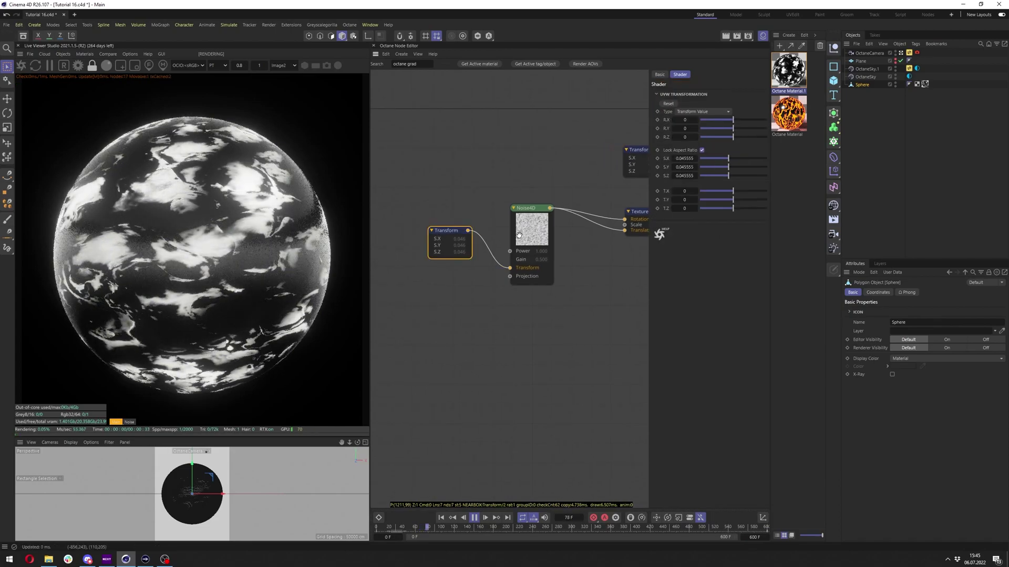
{"action": "left_click", "coordinate": [532, 232]}
{"action": "left_click", "coordinate": [474, 518]}
- Keyframe the second Noise4D's Time at the first frame, and enter 6 for it at frame 600
{"action": "left_click", "coordinate": [445, 517]}
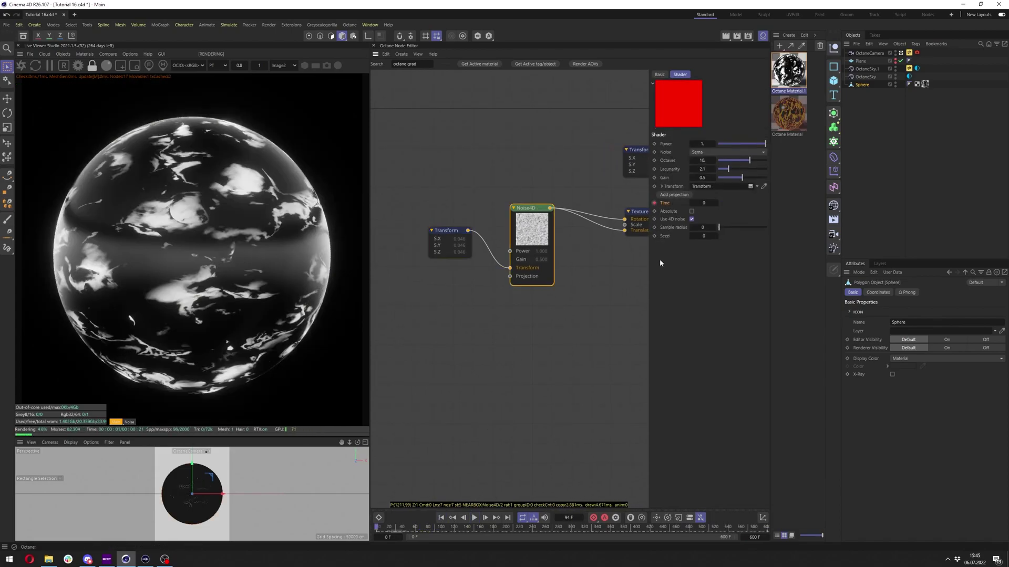
{"action": "left_click", "coordinate": [507, 517]}
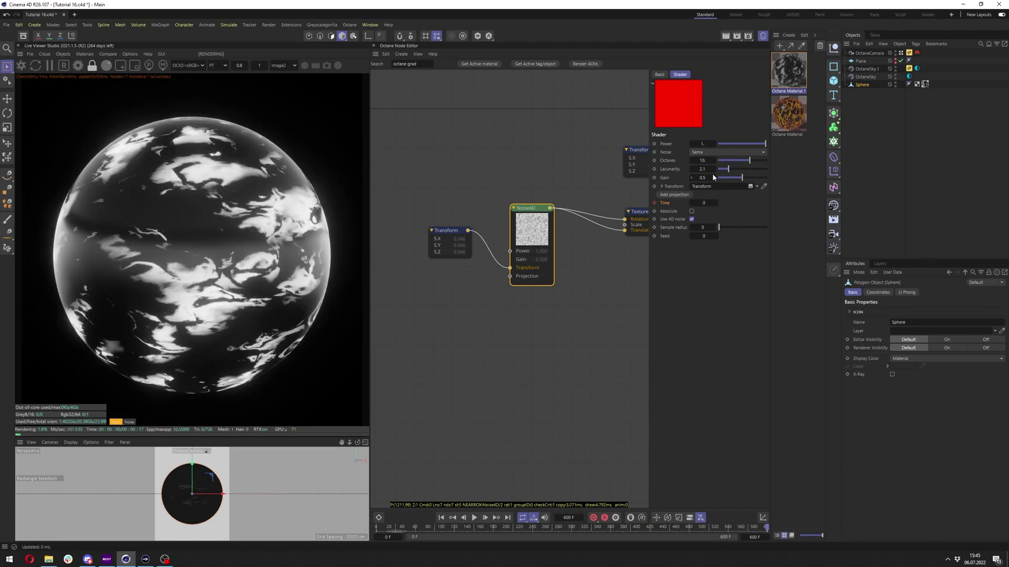
{"action": "left_click", "coordinate": [703, 203]}
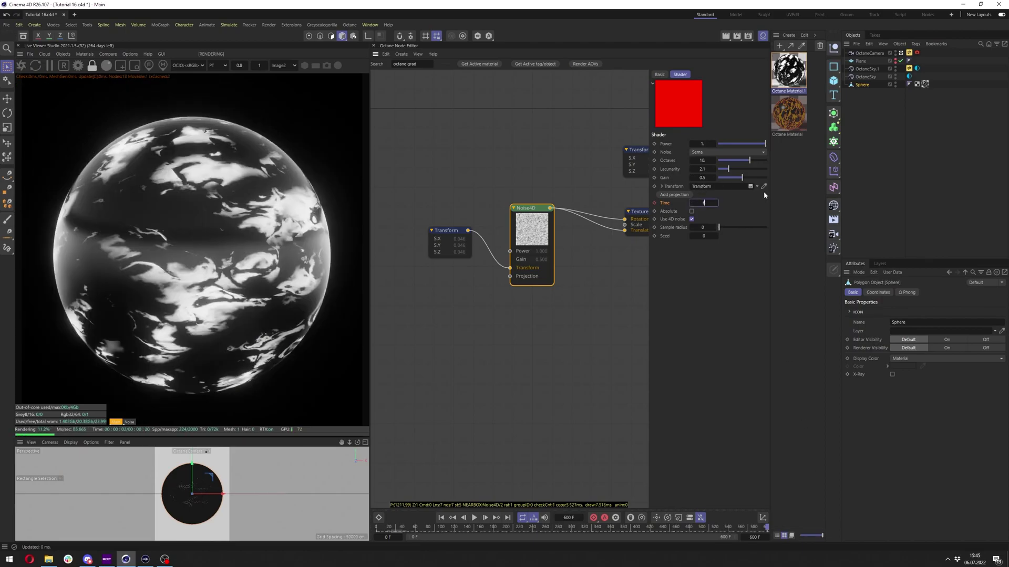
{"action": "type", "text": "6"}
{"action": "key", "text": "Return"}
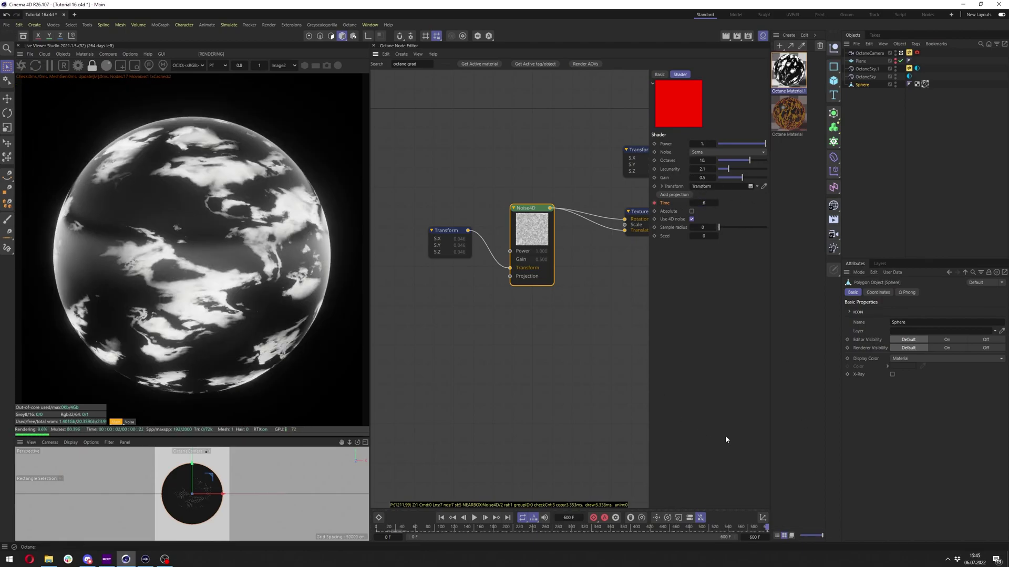
- Open the F-curve of the second Noise4D's Time and make all its keys linear
{"action": "right_click", "coordinate": [666, 204]}
{"action": "mouse_move", "coordinate": [699, 224]}
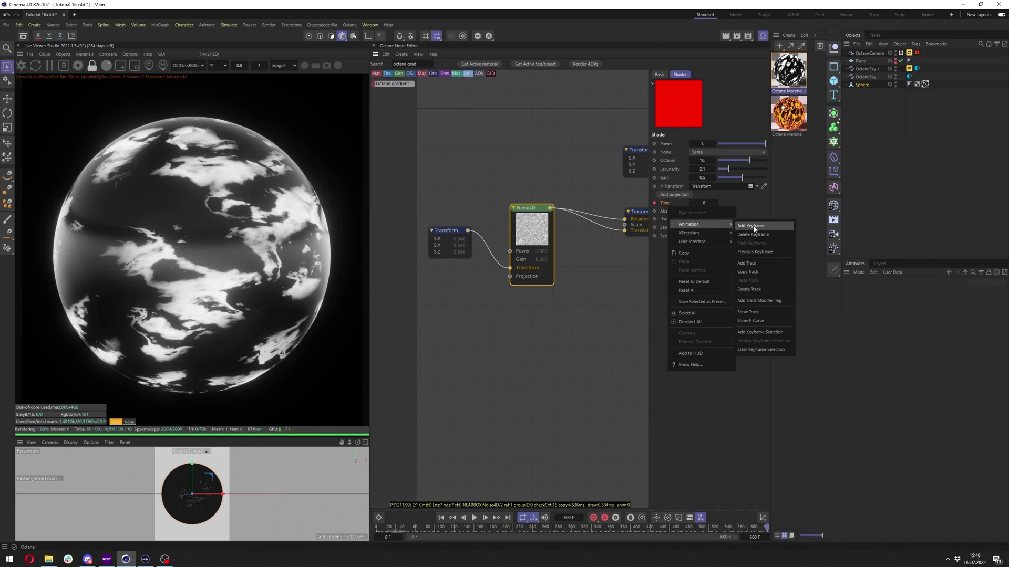
{"action": "left_click", "coordinate": [753, 321]}
{"action": "key", "text": "ctrl+a"}
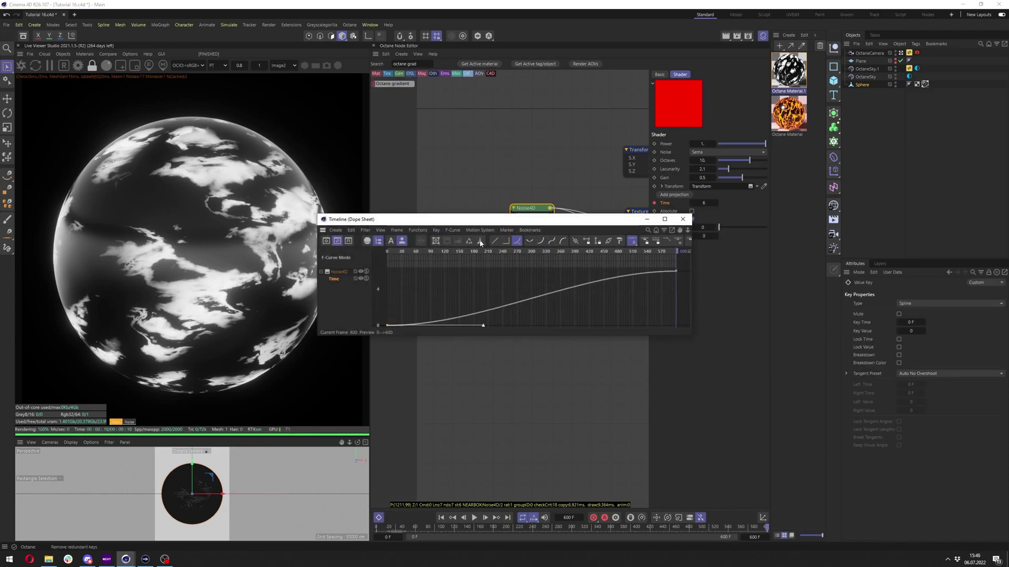
{"action": "left_click", "coordinate": [494, 241]}
{"action": "left_click", "coordinate": [684, 220]}
- Play the animation to preview the evolving distortion noise, then stop playback
{"action": "key", "text": "F8"}
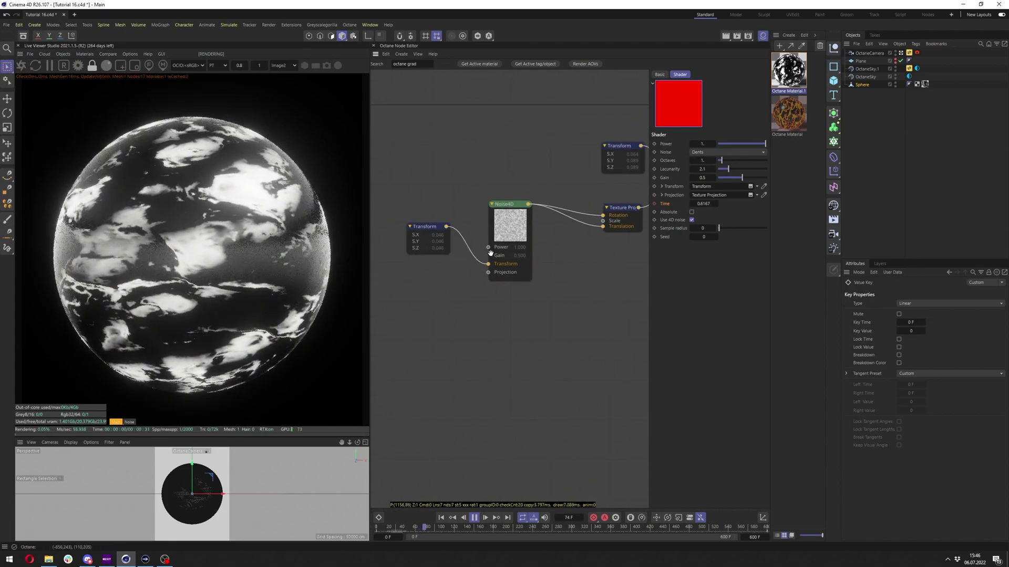
{"action": "left_click", "coordinate": [504, 239]}
{"action": "left_click", "coordinate": [475, 518]}
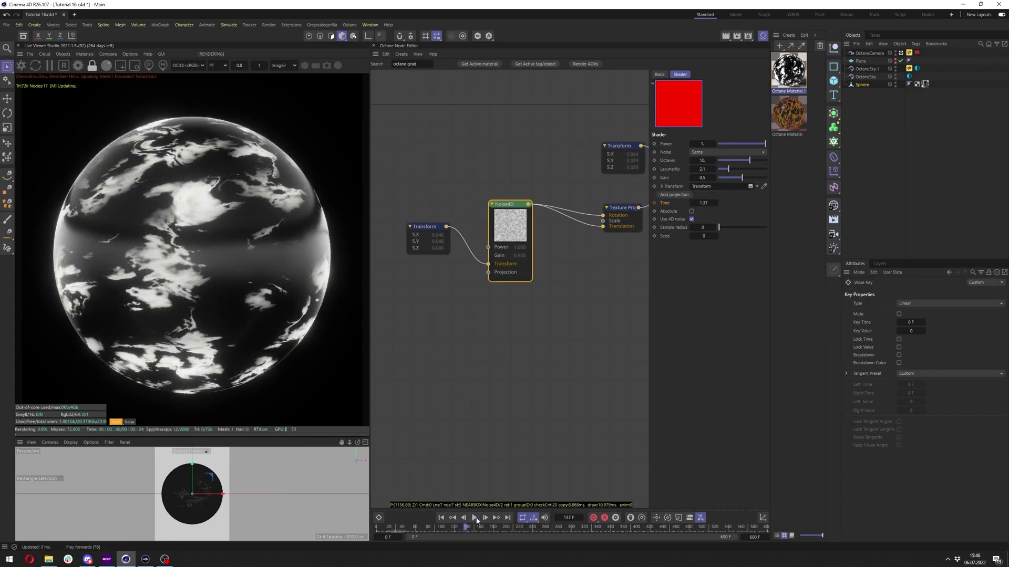
- Scale the second Noise4D's Transform uniformly to about 0.071 and play the animation to check the look
{"action": "left_click", "coordinate": [446, 239]}
{"action": "left_click_drag", "start_coordinate": [727, 159], "coordinate": [731, 160]}
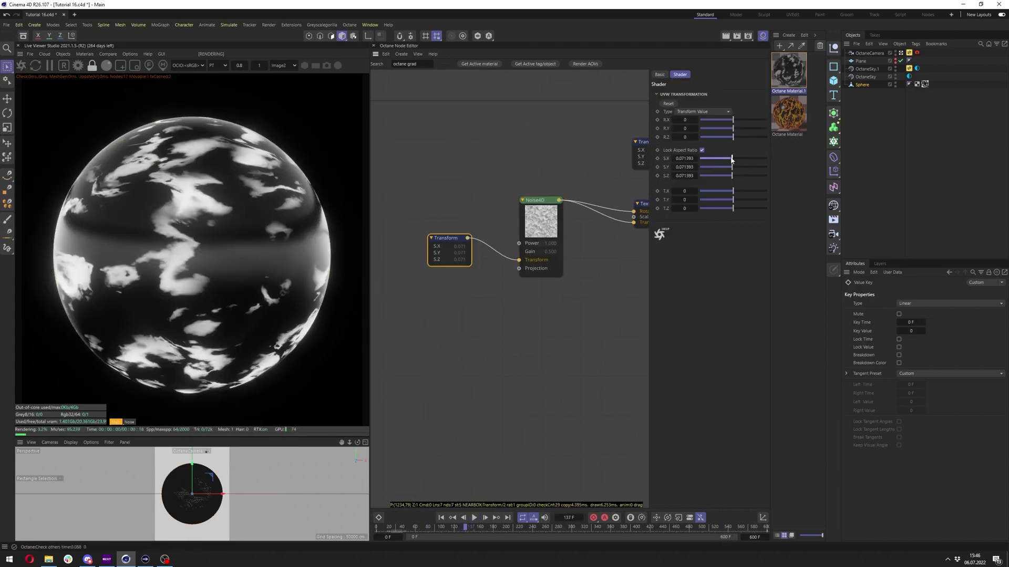
{"action": "left_click", "coordinate": [474, 518]}
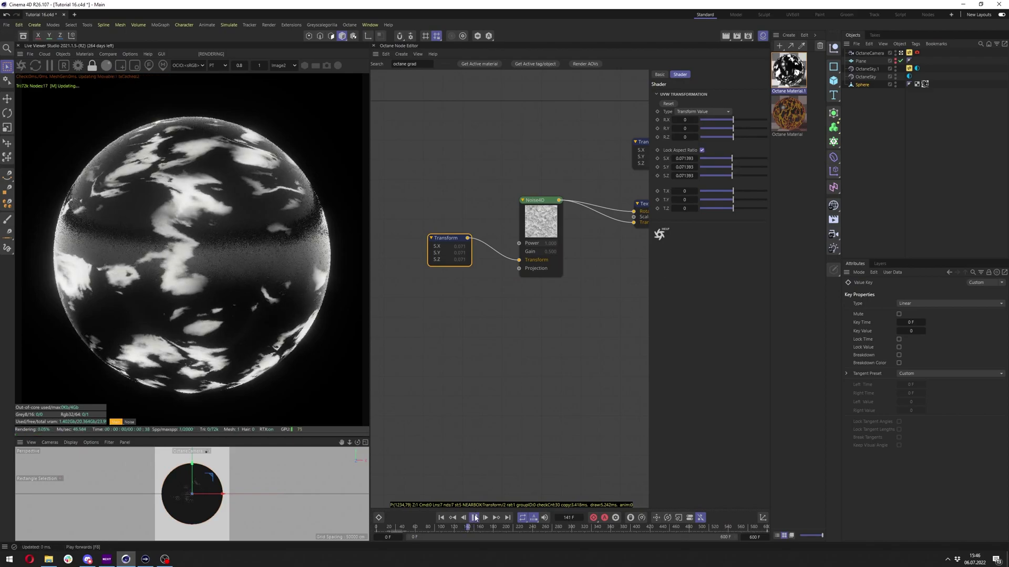
- Insert an Octane gradient between the main Noise4D and the Texture Emission's texture input
{"action": "left_click", "coordinate": [412, 63]}
{"action": "type", "text": "Oc"}
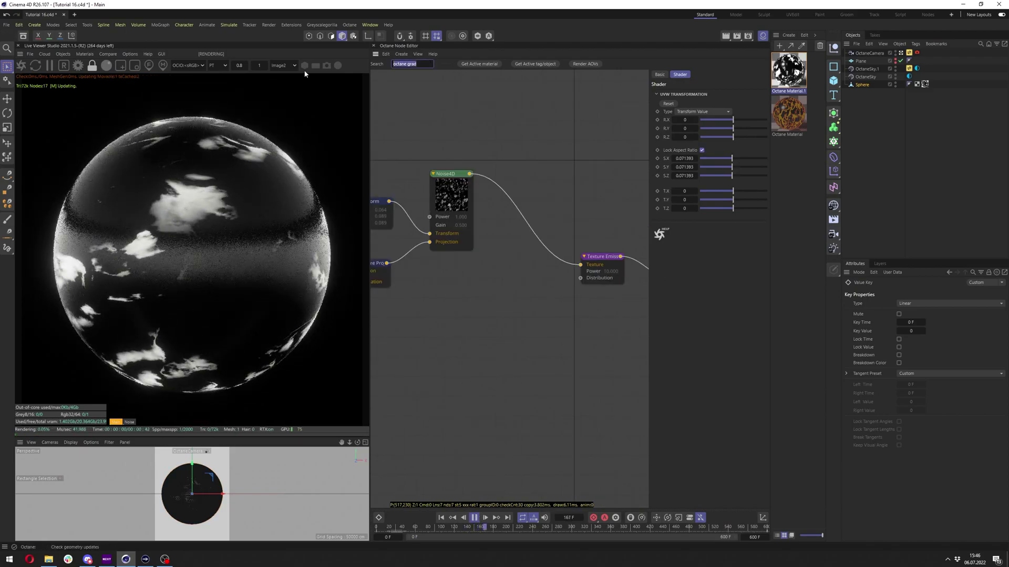
{"action": "type", "text": "tane g"}
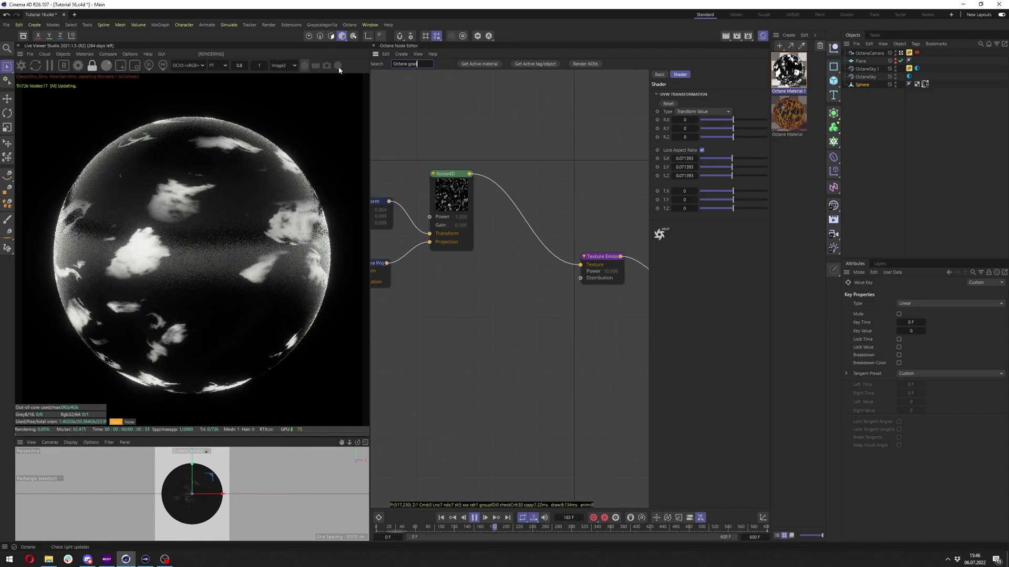
{"action": "type", "text": "rad"}
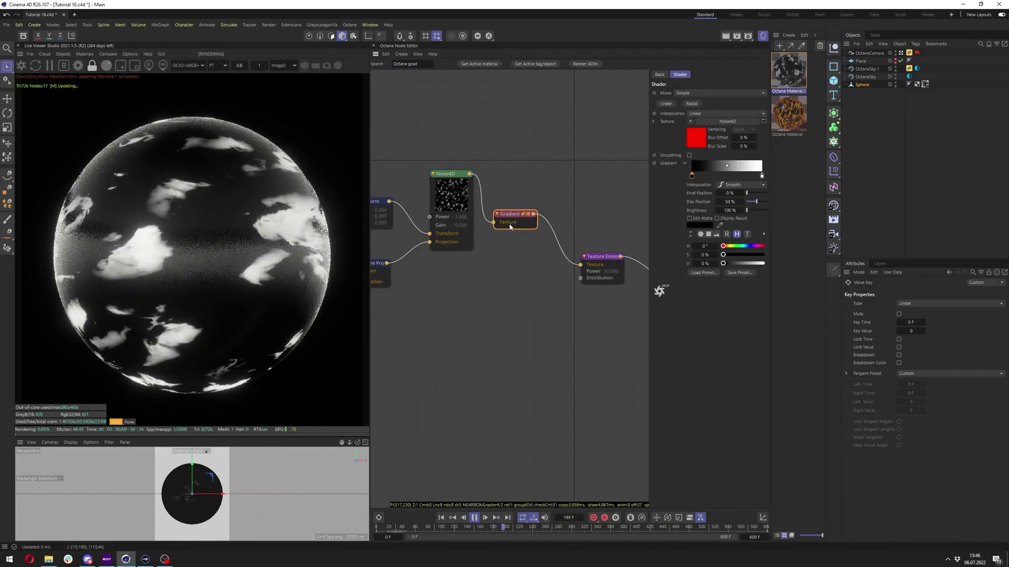
{"action": "left_click", "coordinate": [451, 192]}
- Add an RgbSpectrum node to the Texture Emission's Distribution and make its color red
{"action": "middle_click_drag", "start_coordinate": [580, 280], "coordinate": [504, 273]}
{"action": "left_click_drag", "start_coordinate": [504, 272], "coordinate": [410, 309]}
{"action": "type", "text": "rgb"}
{"action": "key", "text": "Return"}
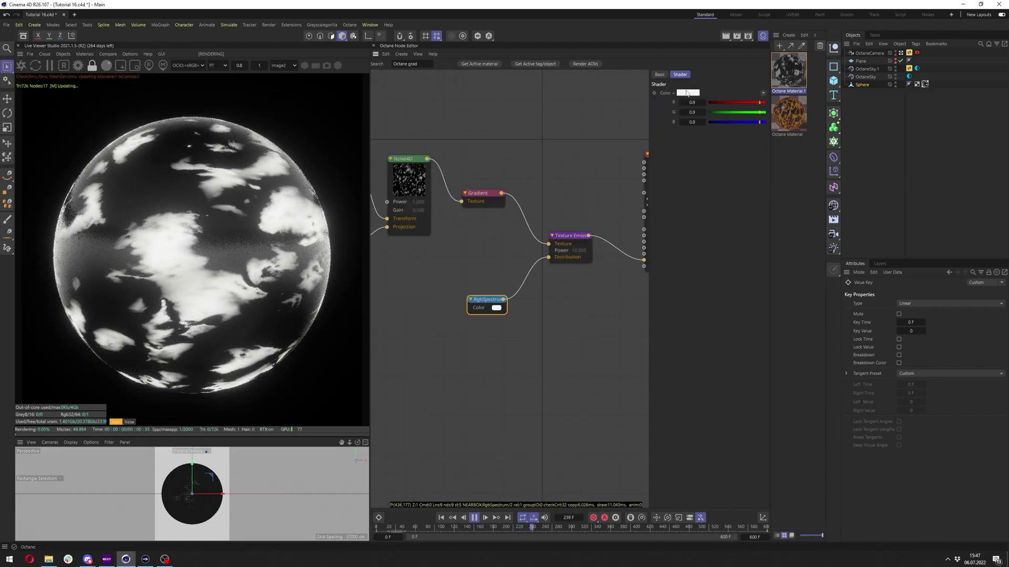
{"action": "left_click", "coordinate": [688, 93]}
{"action": "left_click", "coordinate": [672, 134]}
- Set the Texture Emission's Power to 50
{"action": "left_click", "coordinate": [570, 236]}
{"action": "type", "text": "50"}
{"action": "key", "text": "Return"}
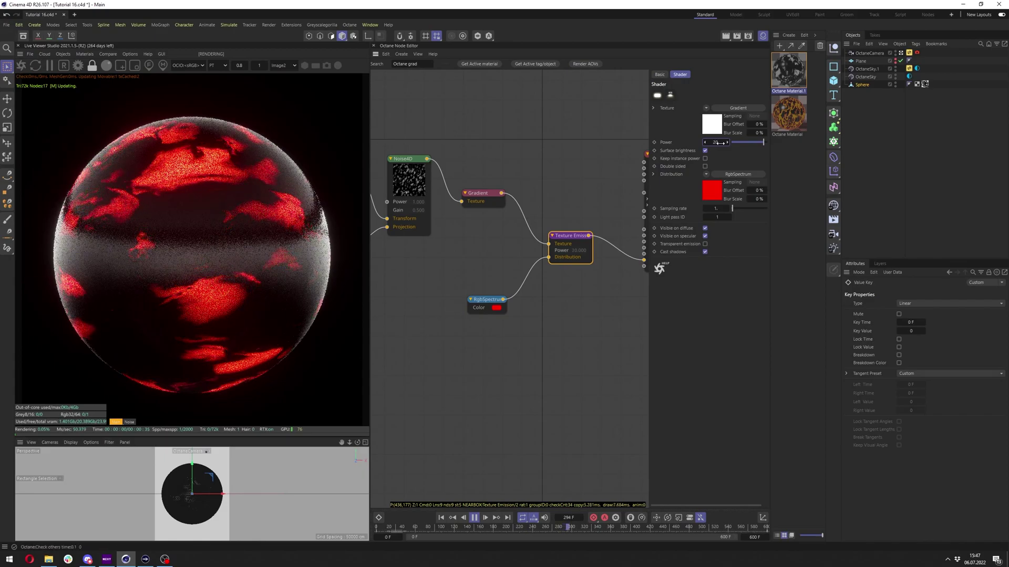
- Shift the RgbSpectrum color to orange-red by setting its hue to 15°
{"action": "left_click", "coordinate": [486, 300]}
{"action": "left_click", "coordinate": [688, 92]}
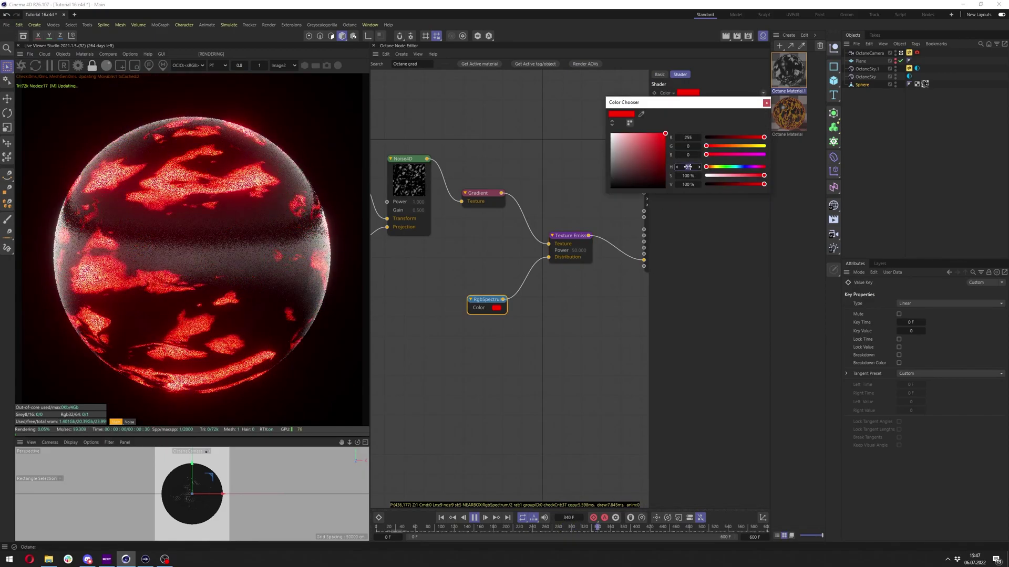
{"action": "left_click", "coordinate": [688, 166]}
{"action": "type", "text": "15"}
{"action": "key", "text": "Return"}
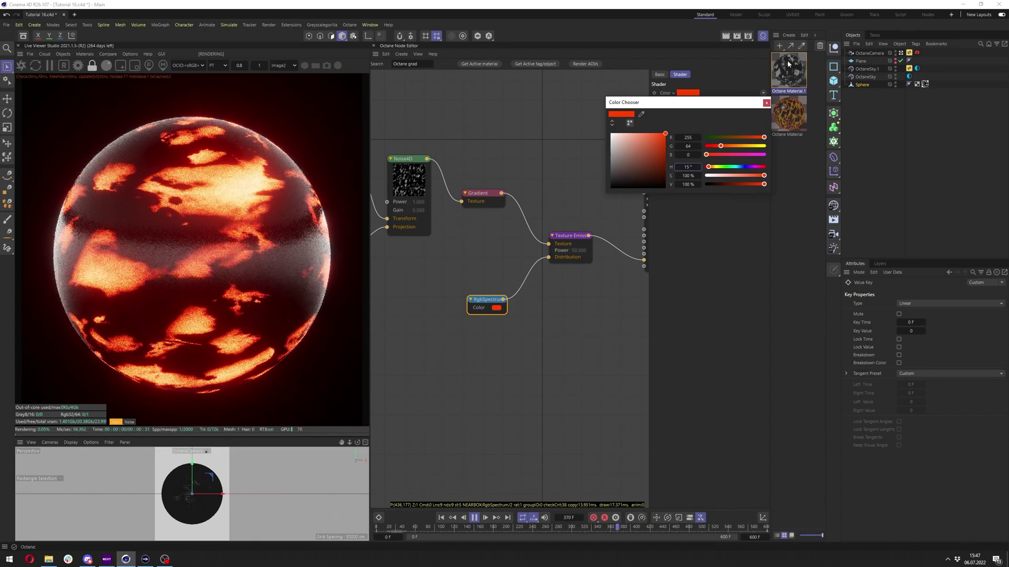
- Solo the gradient to inspect it, and set the main Noise4D's Gain to 0.5
{"action": "left_click", "coordinate": [486, 199]}
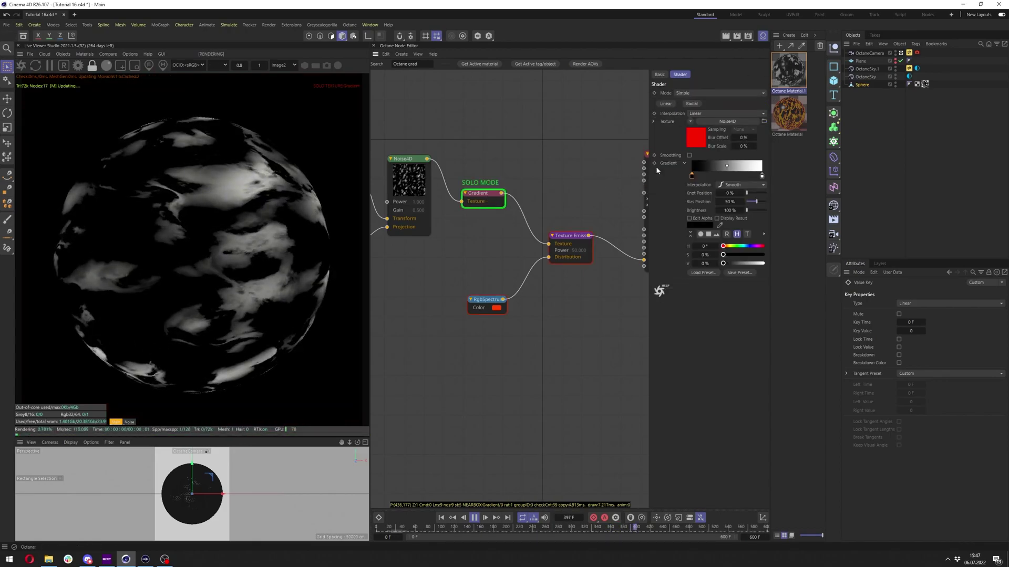
{"action": "left_click", "coordinate": [728, 122]}
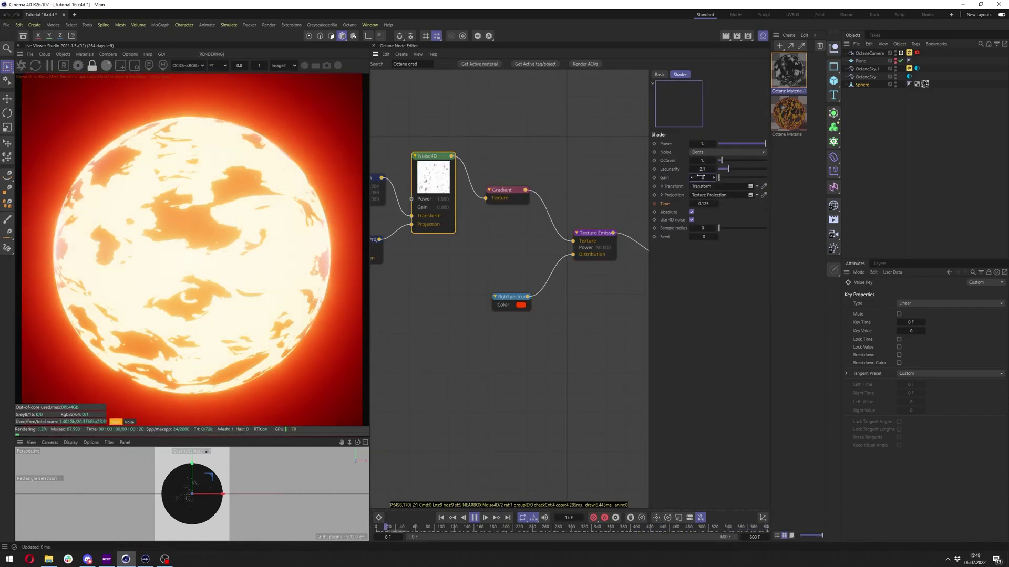
{"action": "left_click", "coordinate": [702, 177]}
{"action": "type", "text": "0.5"}
{"action": "key", "text": "Return"}
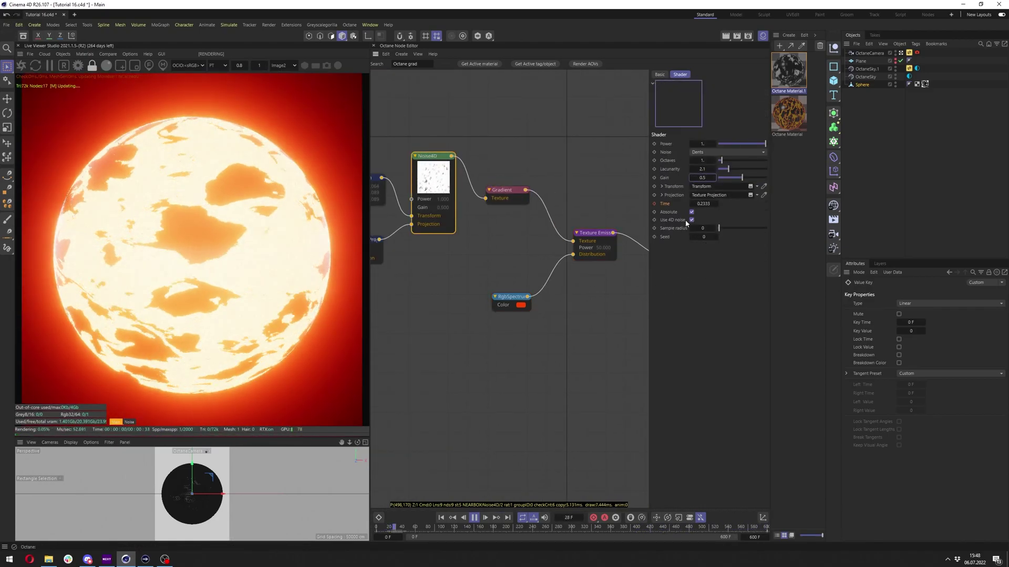
- Change the main Noise4D's noise type to Buya and enable Absolute, keeping 4D noise in use
{"action": "left_click", "coordinate": [506, 190]}
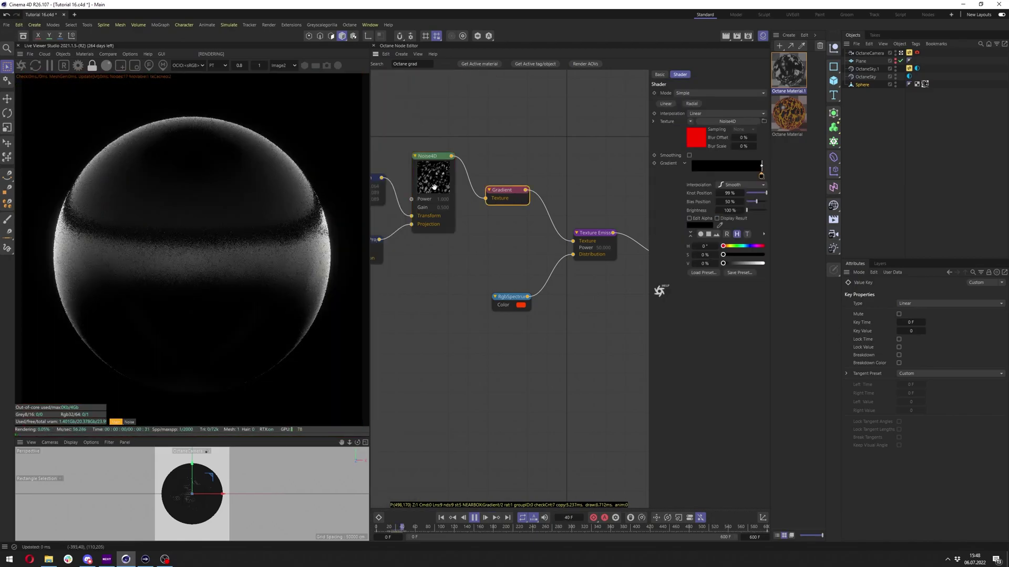
{"action": "left_click", "coordinate": [434, 187]}
{"action": "left_click", "coordinate": [728, 152]}
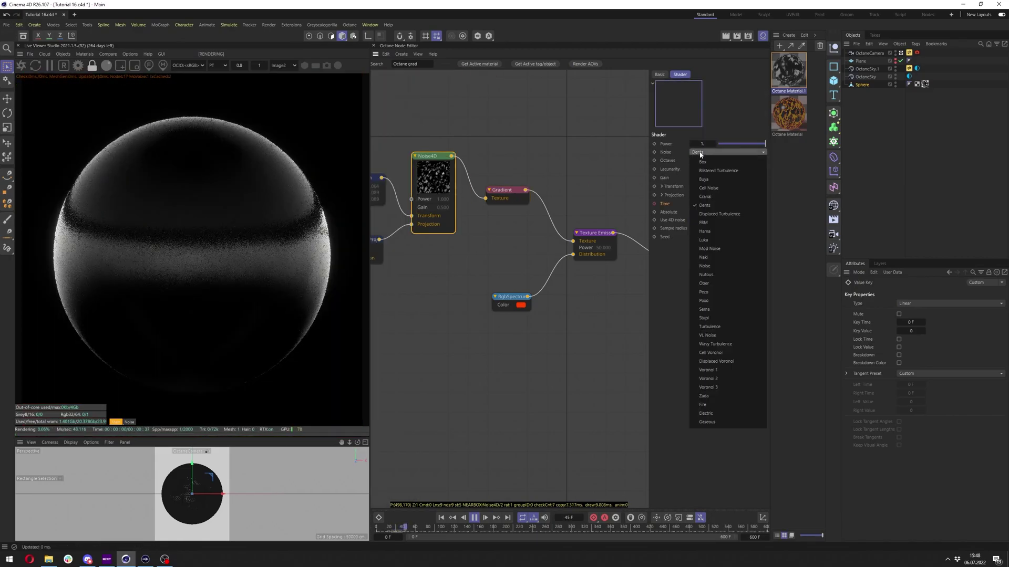
{"action": "left_click", "coordinate": [708, 180]}
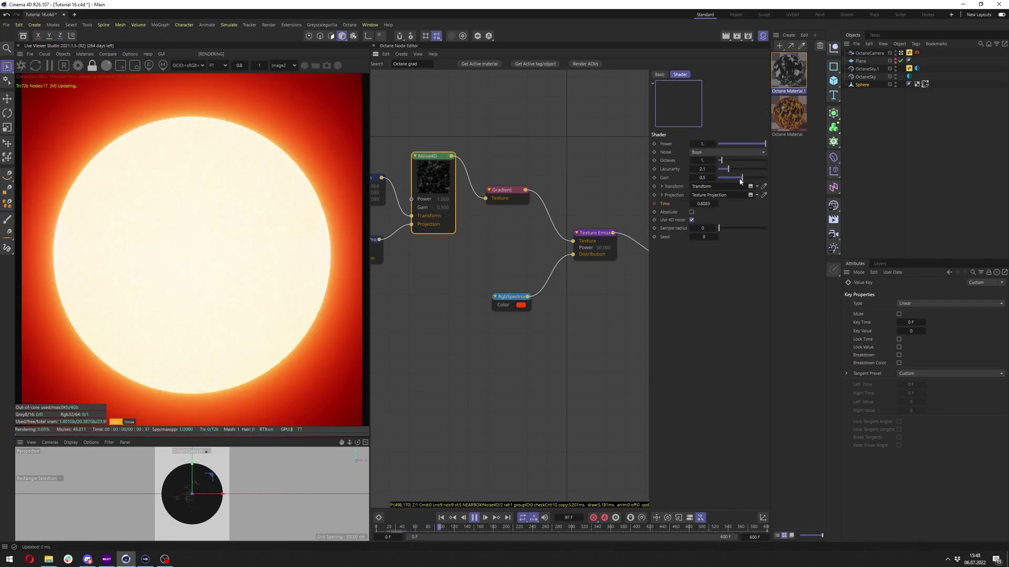
{"action": "left_click", "coordinate": [692, 220]}
{"action": "left_click", "coordinate": [692, 212]}
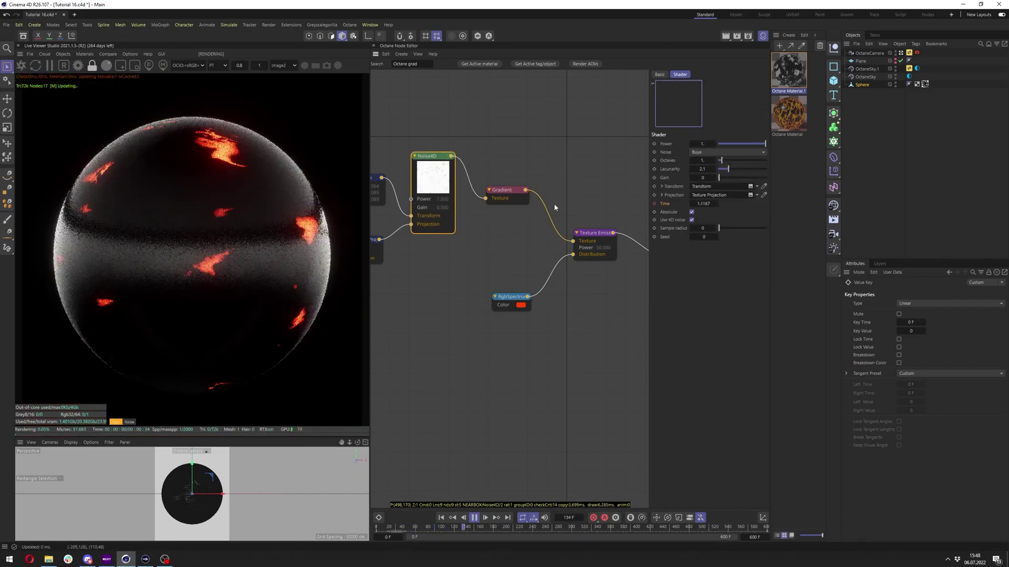
- Move the emission gradient's black knot to a position of 99%
{"action": "left_click", "coordinate": [505, 190]}
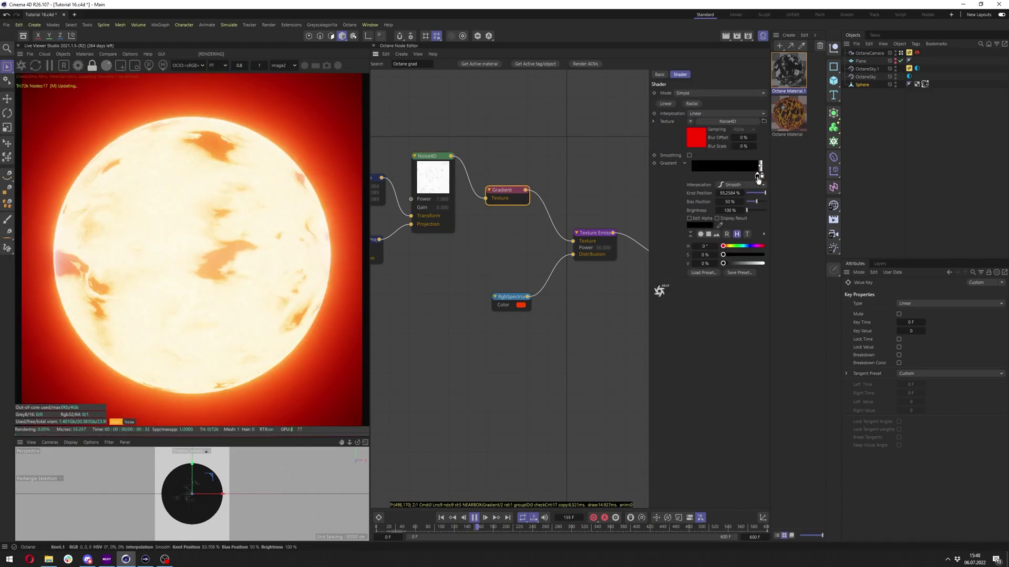
{"action": "left_click_drag", "start_coordinate": [760, 179], "coordinate": [761, 177]}
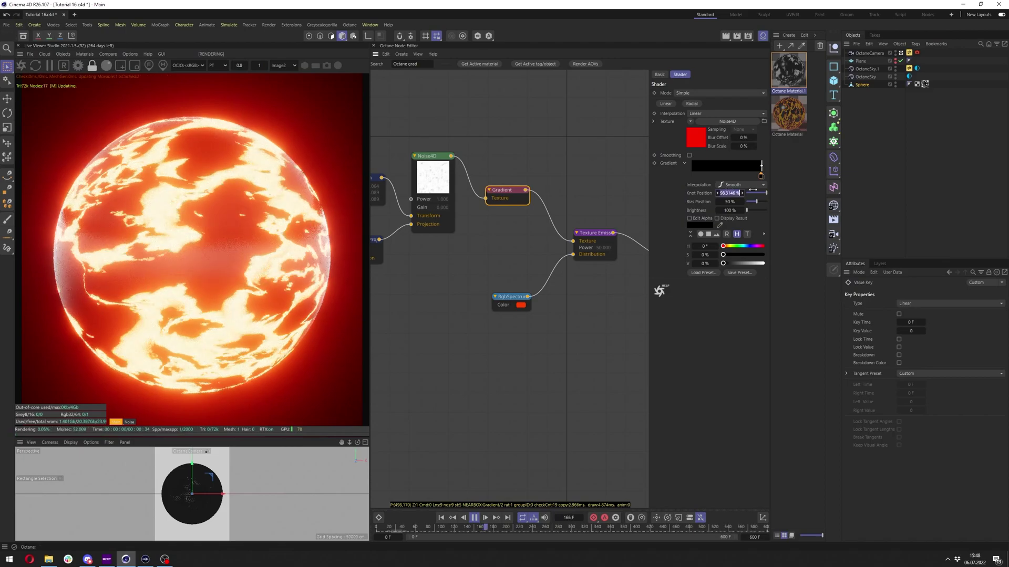
{"action": "type", "text": "99"}
{"action": "key", "text": "Return"}
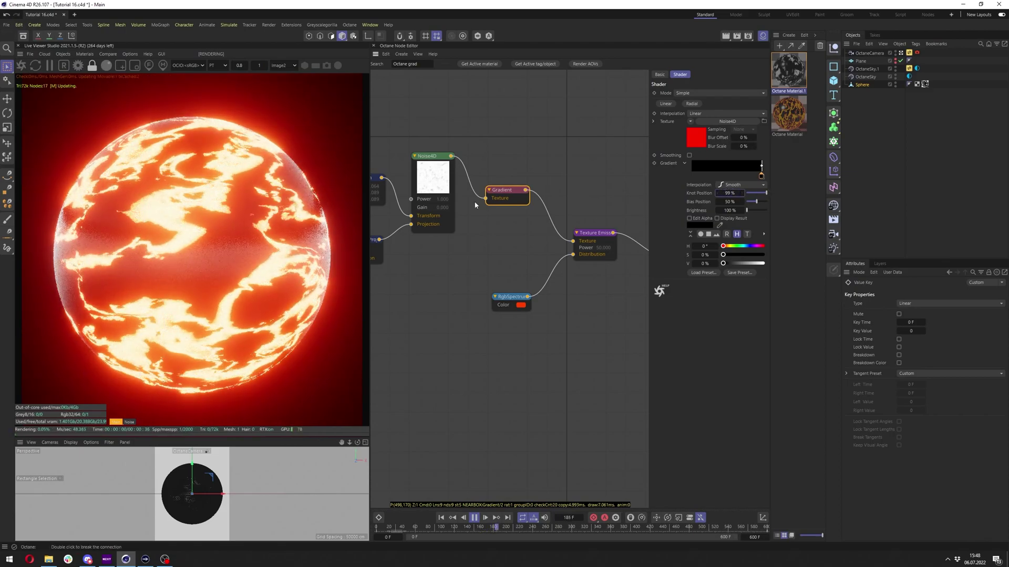
- Unlock and reduce the distortion noise Transform's X scale, and scale the main Noise4D's Transform to about 0.057 in X and 0.08 in Y and Z
{"action": "middle_click_drag", "start_coordinate": [475, 205], "coordinate": [557, 205]}
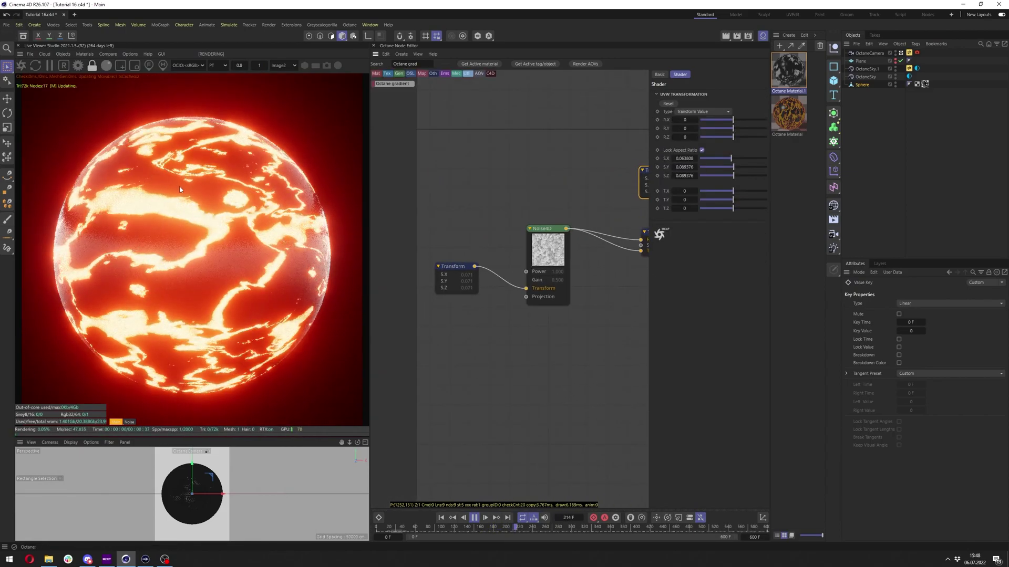
{"action": "left_click", "coordinate": [475, 276]}
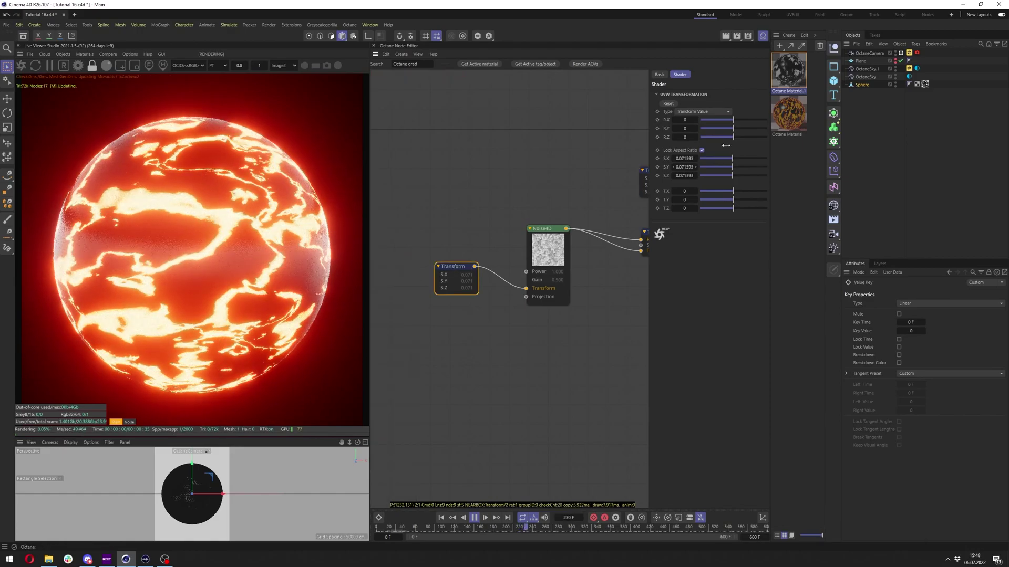
{"action": "middle_click_drag", "start_coordinate": [520, 266], "coordinate": [443, 257]}
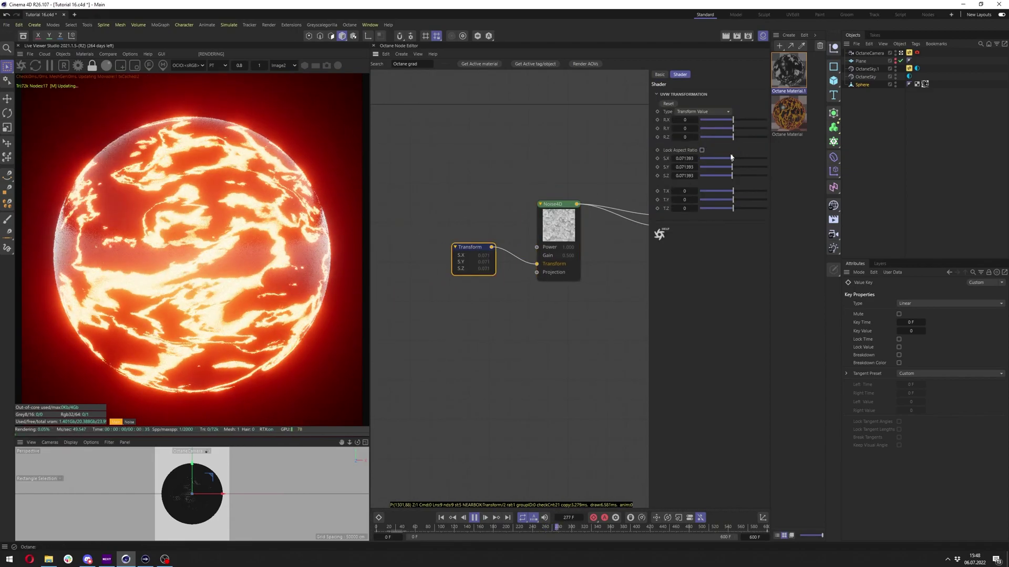
{"action": "left_click_drag", "start_coordinate": [731, 159], "coordinate": [726, 160]}
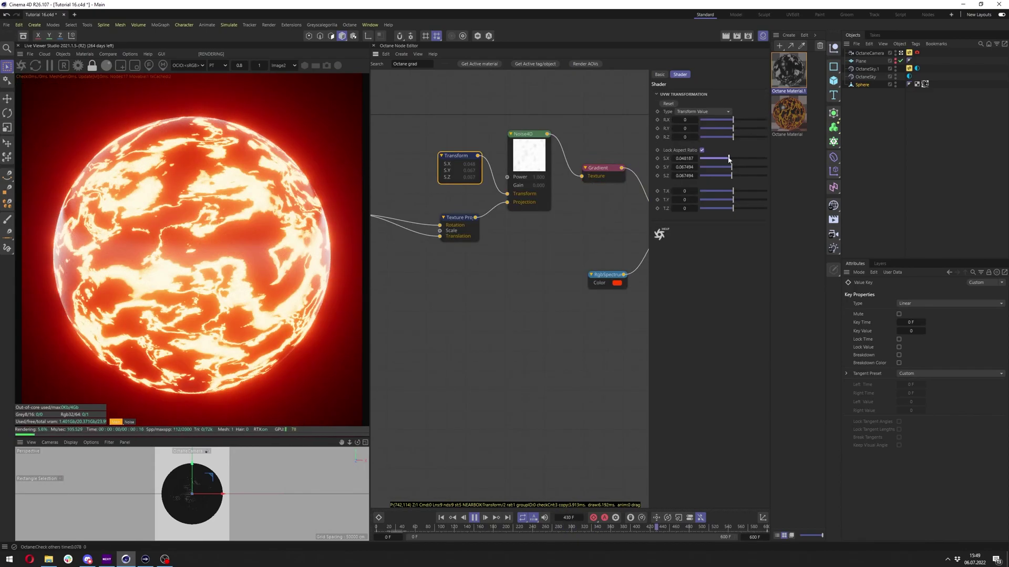
{"action": "left_click_drag", "start_coordinate": [727, 159], "coordinate": [730, 159]}
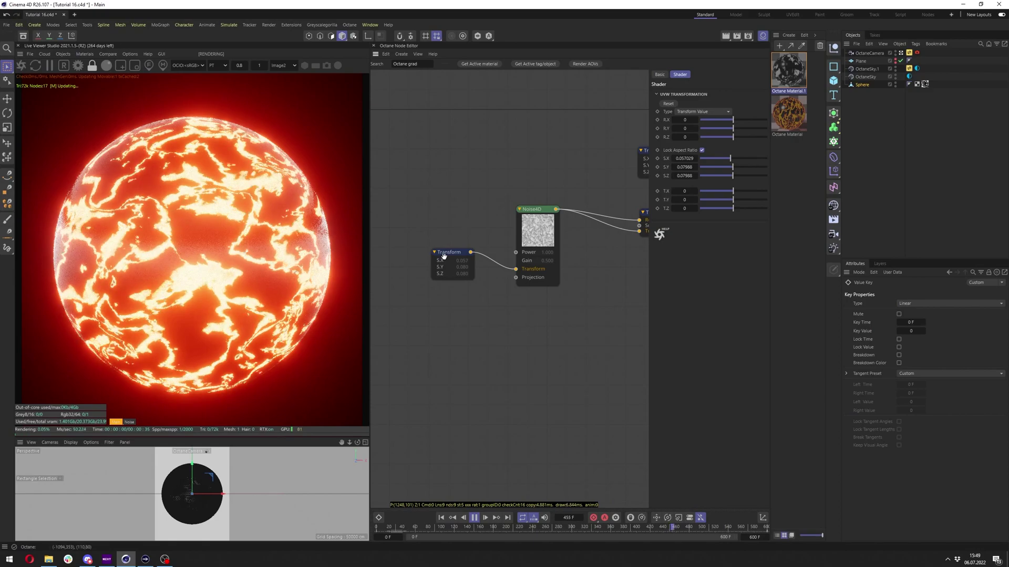
{"action": "middle_click_drag", "start_coordinate": [509, 207], "coordinate": [477, 208]}
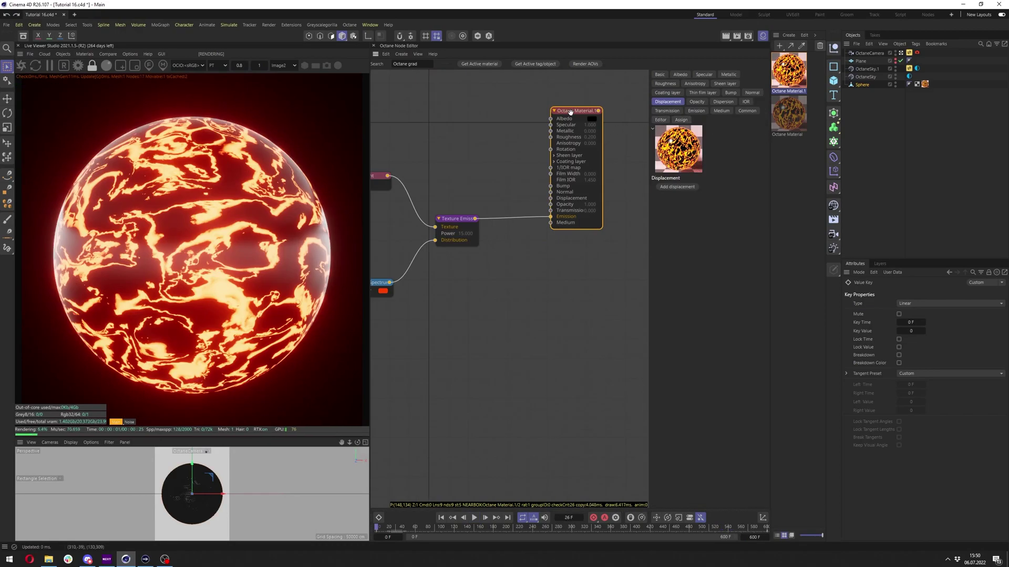
- Start playback, add a displacement to the Octane material, and connect the main Noise4D to its texture input
{"action": "left_click_drag", "start_coordinate": [570, 112], "coordinate": [558, 112]}
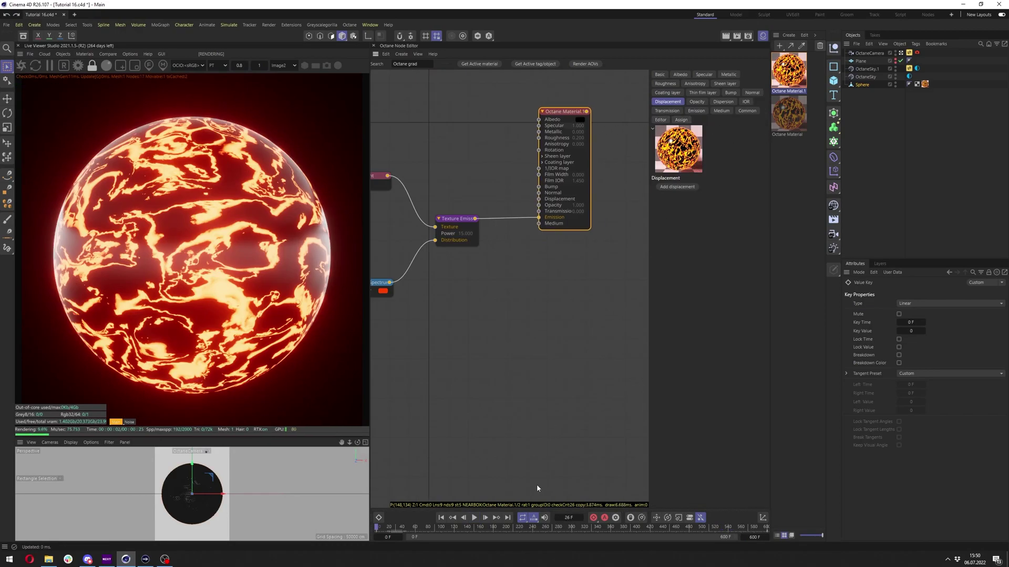
{"action": "key", "text": "F8"}
{"action": "left_click", "coordinate": [671, 187]}
{"action": "left_click_drag", "start_coordinate": [499, 195], "coordinate": [452, 176]}
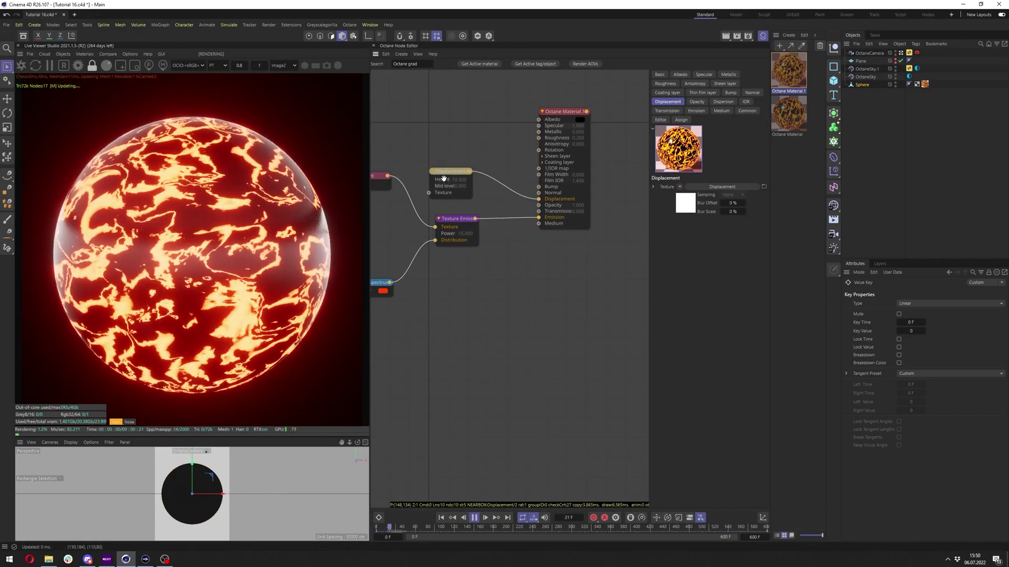
{"action": "middle_click_drag", "start_coordinate": [374, 173], "coordinate": [453, 212]}
{"action": "left_click_drag", "start_coordinate": [429, 190], "coordinate": [552, 217]}
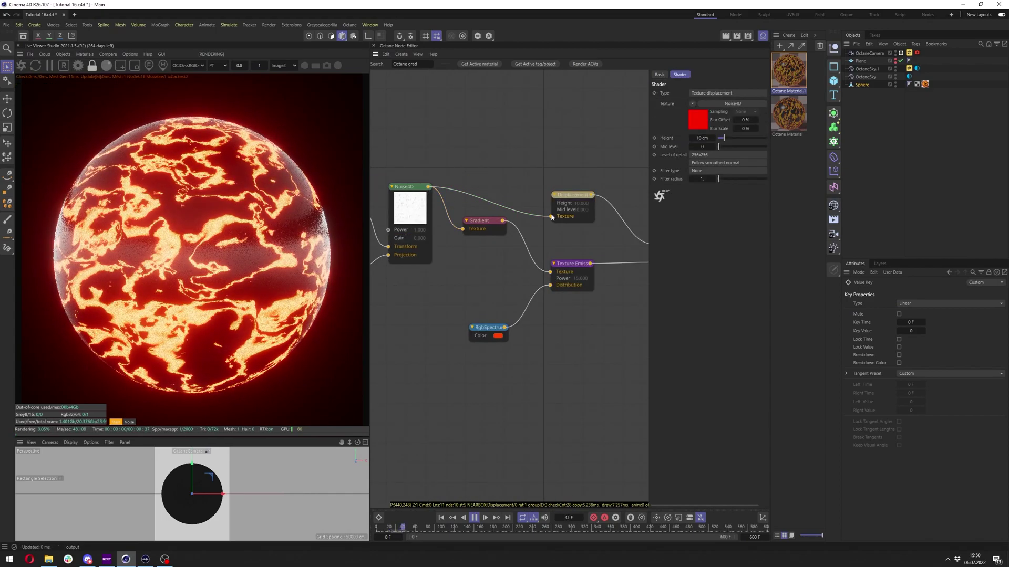
- Switch the Displacement to Vertex displacement, stop playback, and enable its auto bump map
{"action": "left_click", "coordinate": [708, 92]}
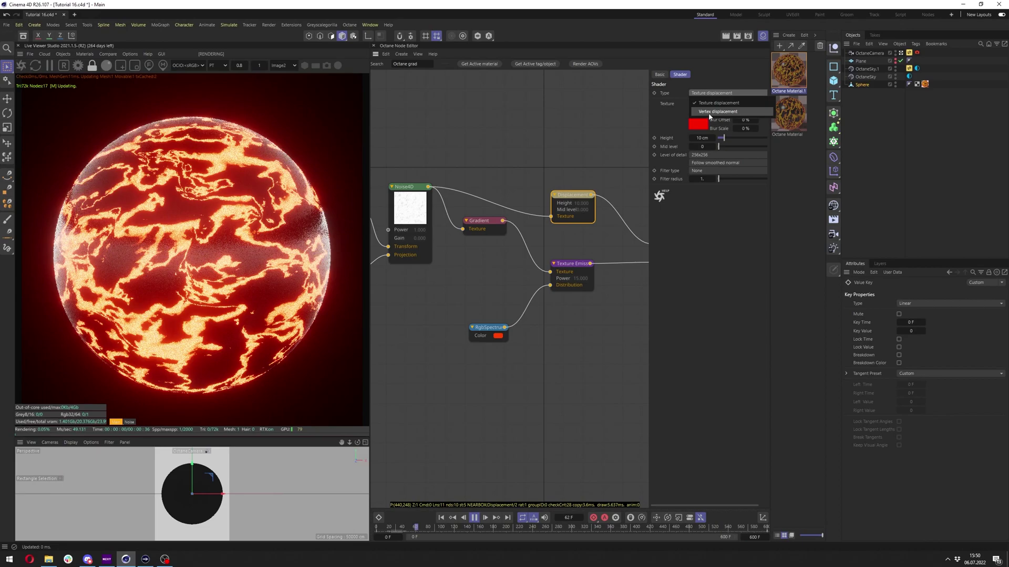
{"action": "left_click", "coordinate": [718, 111]}
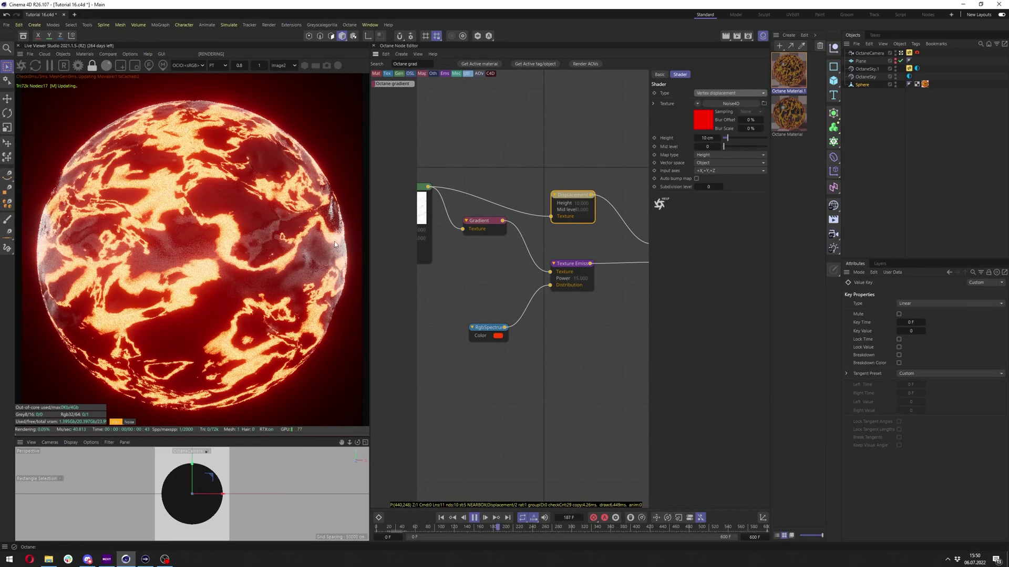
{"action": "left_click", "coordinate": [475, 519]}
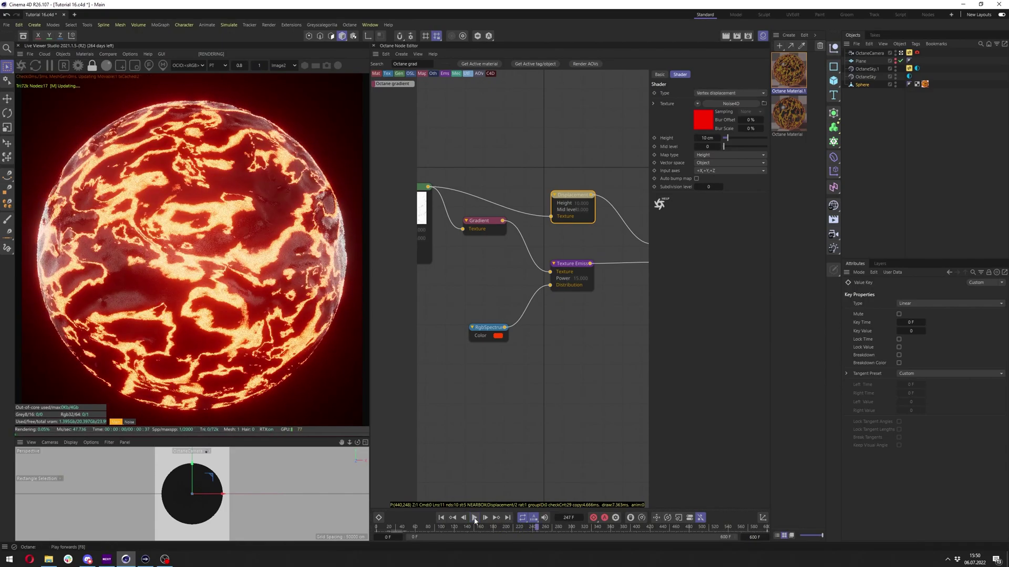
{"action": "left_click", "coordinate": [697, 179]}
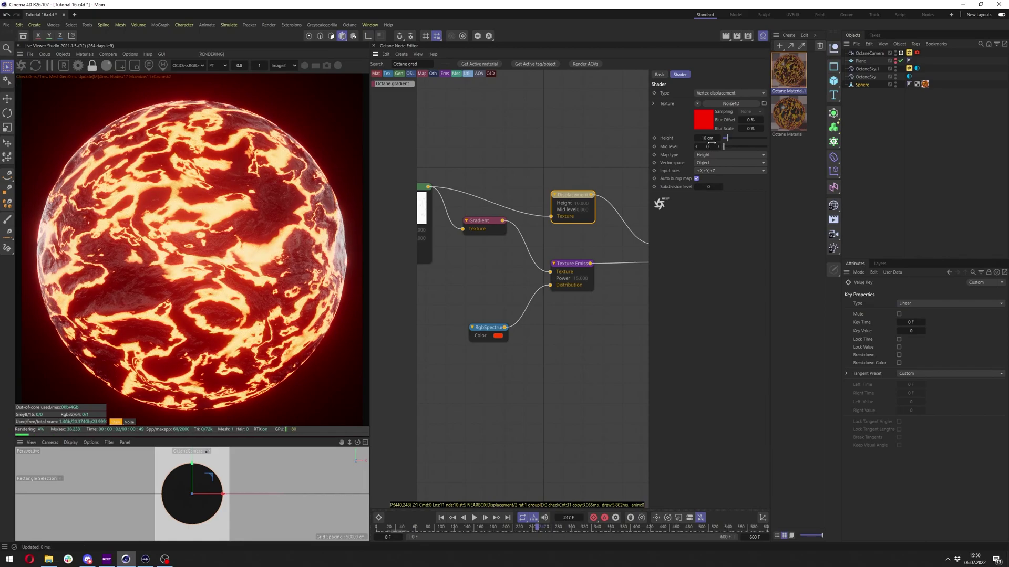
- Insert an Octane gradient between the main Noise4D and the Displacement's texture input
{"action": "left_click", "coordinate": [567, 205]}
{"action": "left_click", "coordinate": [415, 63]}
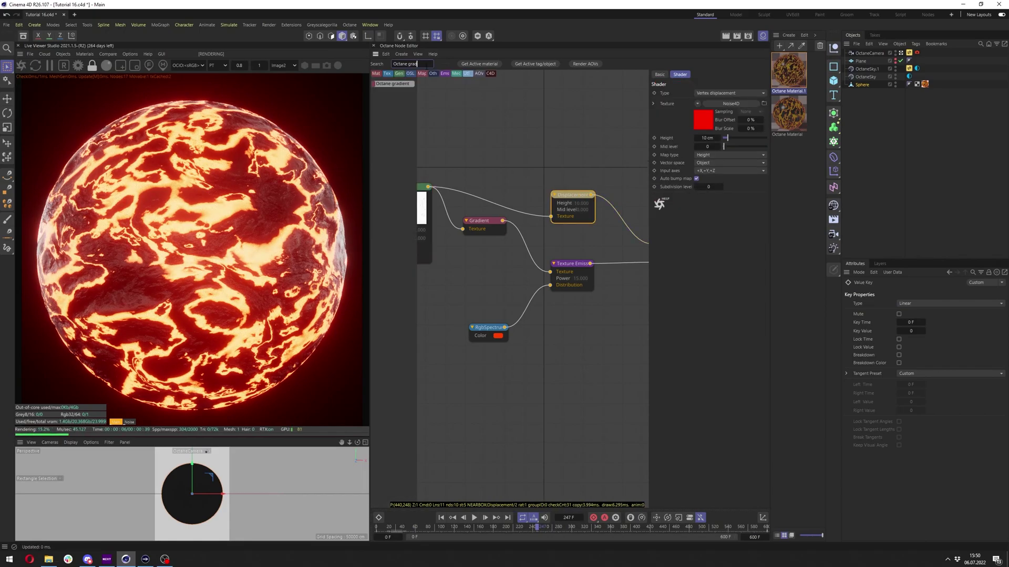
{"action": "left_click_drag", "start_coordinate": [497, 210], "coordinate": [497, 210]}
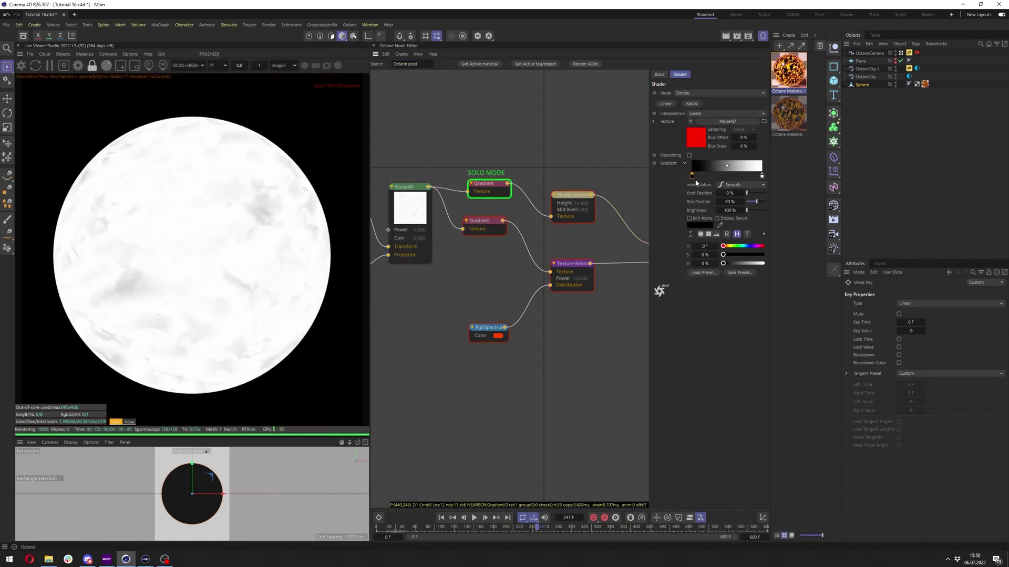
- Invert the soloed displacement gradient, place its white knot at about 42% with the black knot beyond it, and end solo mode
{"action": "left_click_drag", "start_coordinate": [696, 181], "coordinate": [721, 176]}
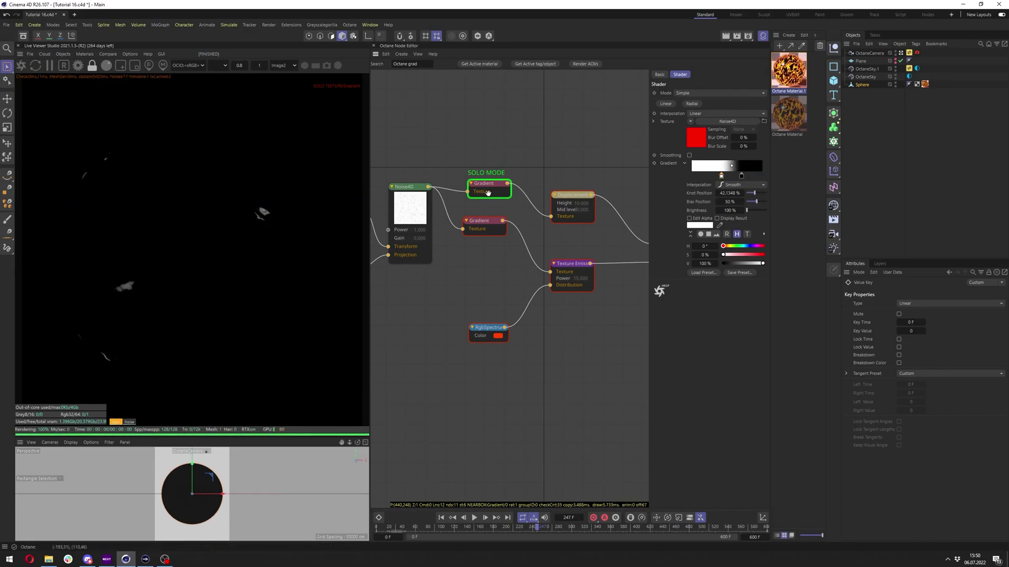
{"action": "right_click", "coordinate": [488, 193]}
{"action": "left_click", "coordinate": [517, 222]}
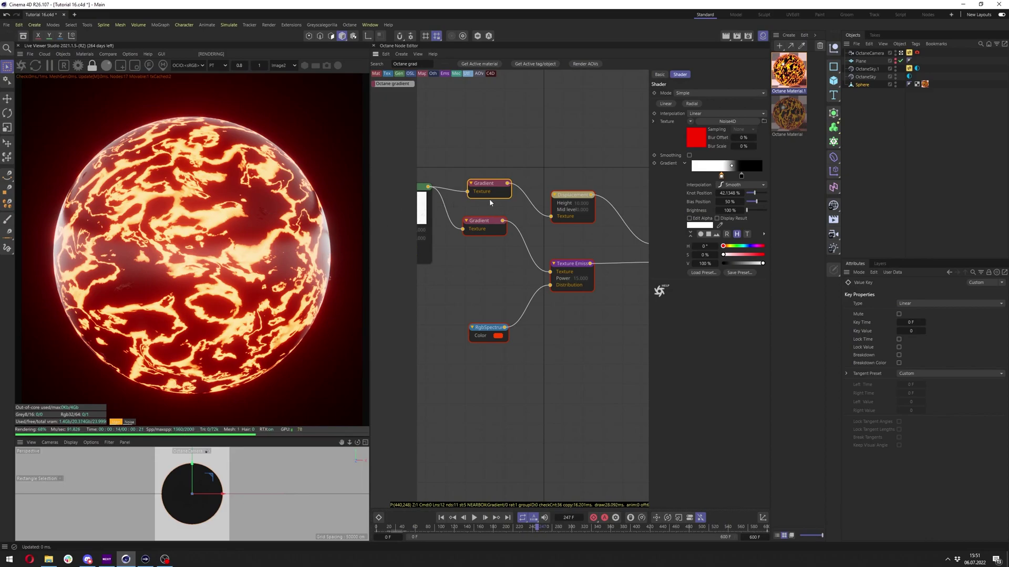
- Solo the gradient that feeds the Texture Emission to examine its black-and-white pattern
{"action": "left_click", "coordinate": [481, 225]}
{"action": "right_click", "coordinate": [483, 244]}
{"action": "left_click", "coordinate": [505, 252]}
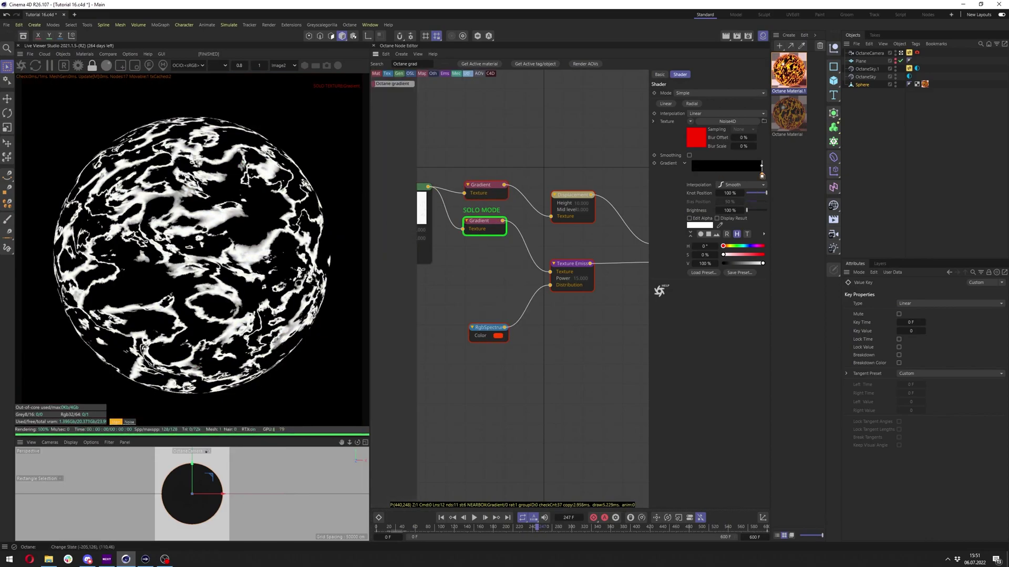
- End solo mode on the emission gradient and solo the gradient that feeds the Displacement instead
{"action": "right_click", "coordinate": [497, 247]}
{"action": "left_click", "coordinate": [512, 255]}
{"action": "right_click", "coordinate": [492, 193]}
{"action": "left_click", "coordinate": [507, 206]}
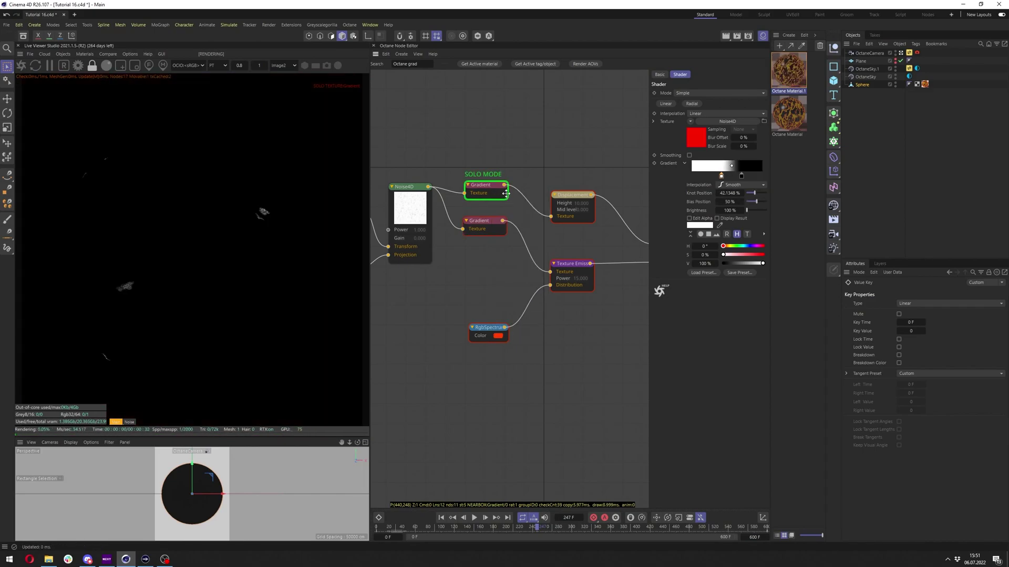
- Try the displacement gradient's white knot at 95%, end solo mode, and settle the knot at about 79%
{"action": "left_click_drag", "start_coordinate": [731, 193], "coordinate": [733, 193]}
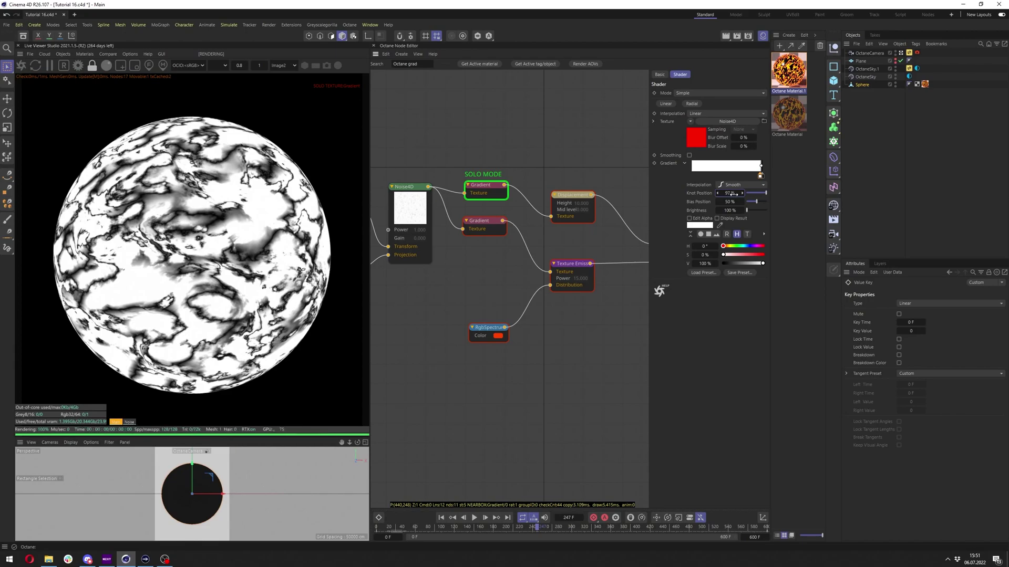
{"action": "key", "text": "Return"}
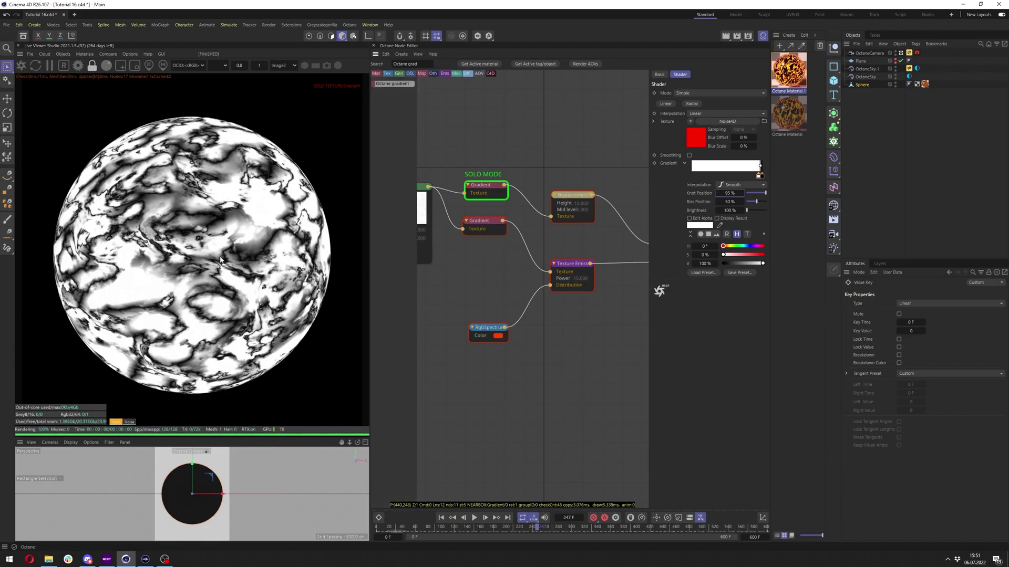
{"action": "key", "text": "s"}
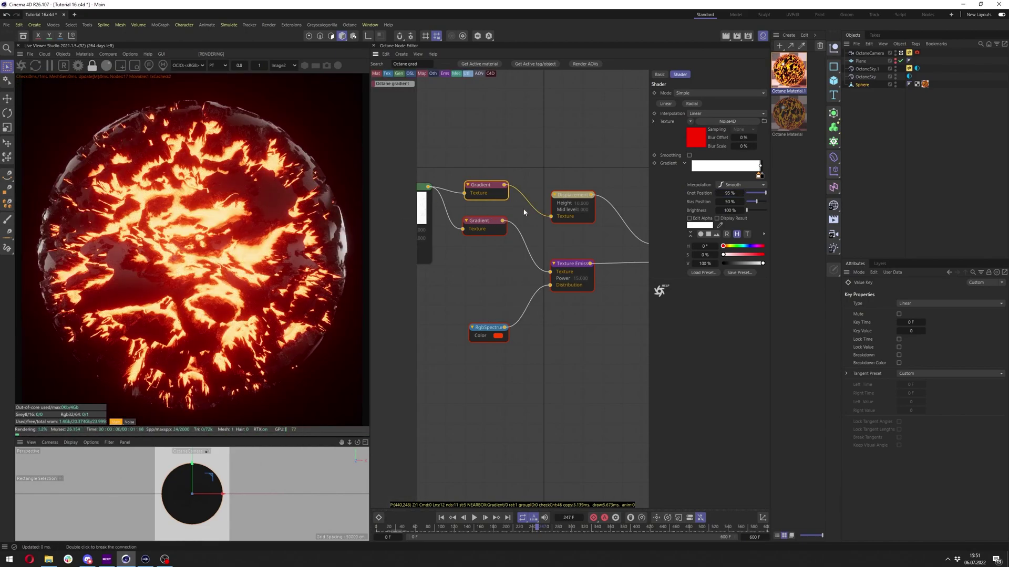
{"action": "mouse_move", "coordinate": [714, 178]}
{"action": "left_mouse_down"}
{"action": "mouse_move", "coordinate": [740, 179]}
{"action": "mouse_move", "coordinate": [727, 178]}
{"action": "left_mouse_up"}
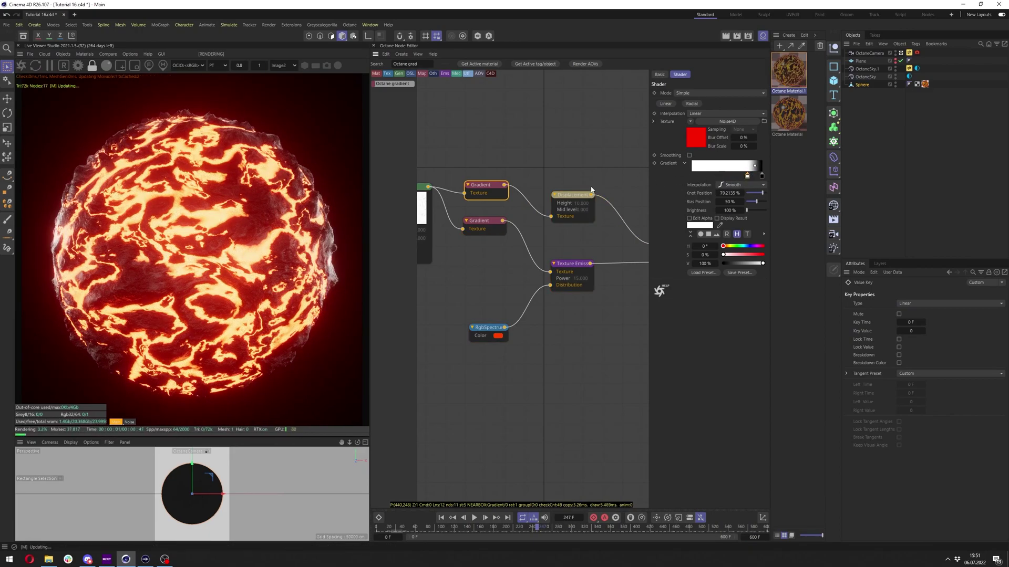
- Reduce the Displacement height to 2 cm after trying 1 cm
{"action": "left_click", "coordinate": [571, 204]}
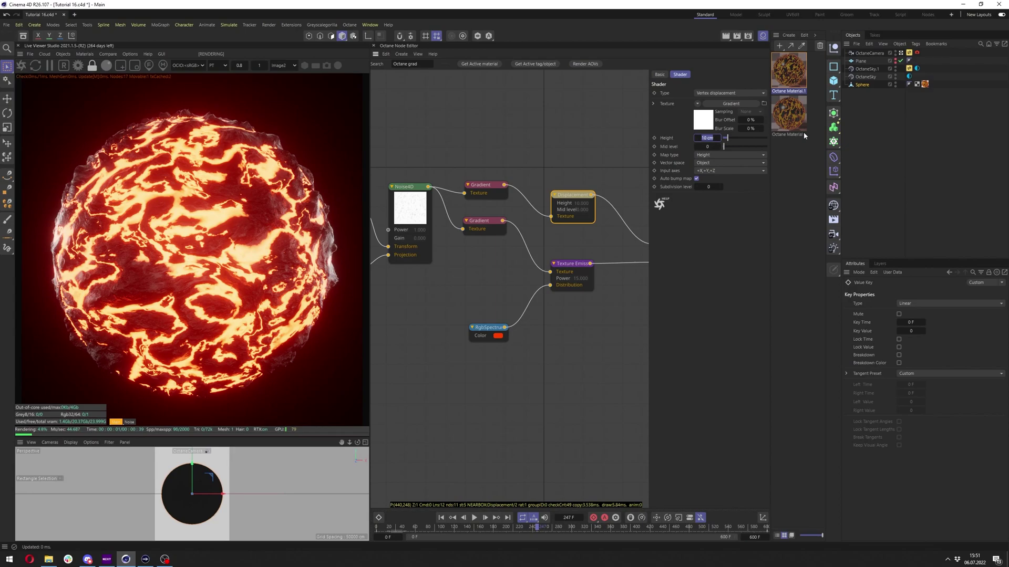
{"action": "type", "text": "1"}
{"action": "key", "text": "Return"}
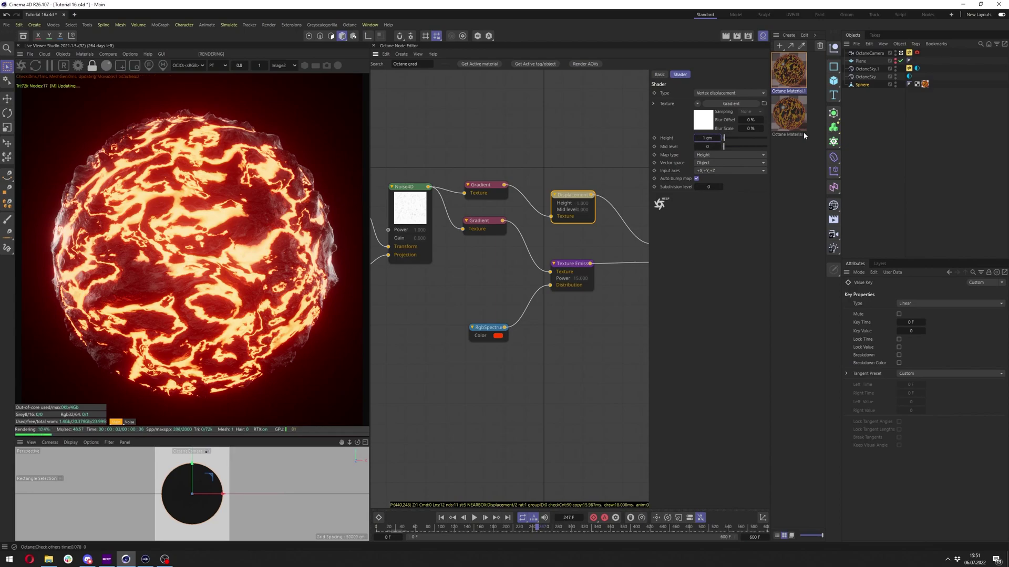
{"action": "type", "text": "2"}
{"action": "key", "text": "Return"}
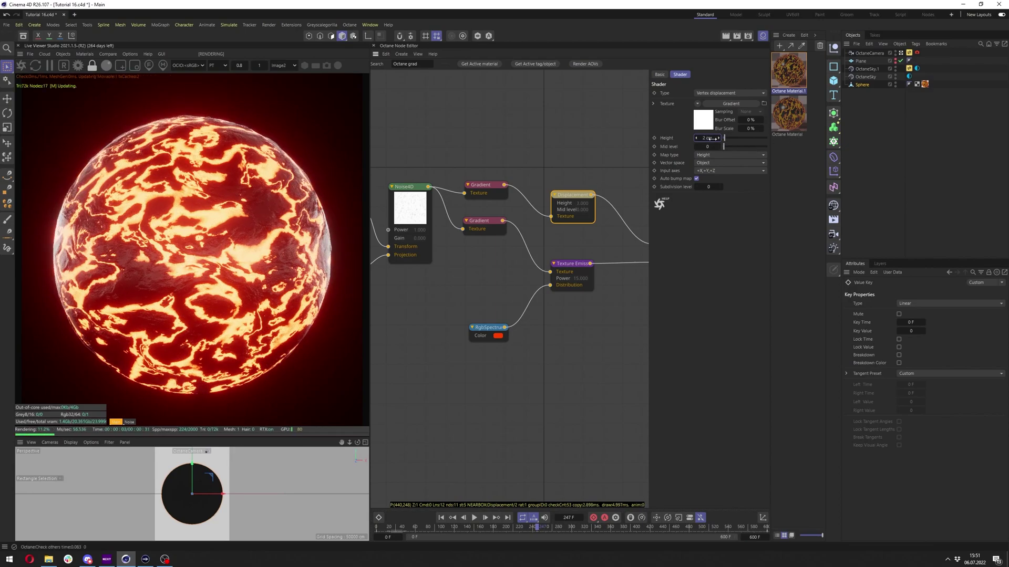
- Move the displacement gradient's white knot to about 56%, and set the Displacement height to 3 cm
{"action": "left_click", "coordinate": [486, 189]}
{"action": "left_click_drag", "start_coordinate": [748, 177], "coordinate": [743, 179]}
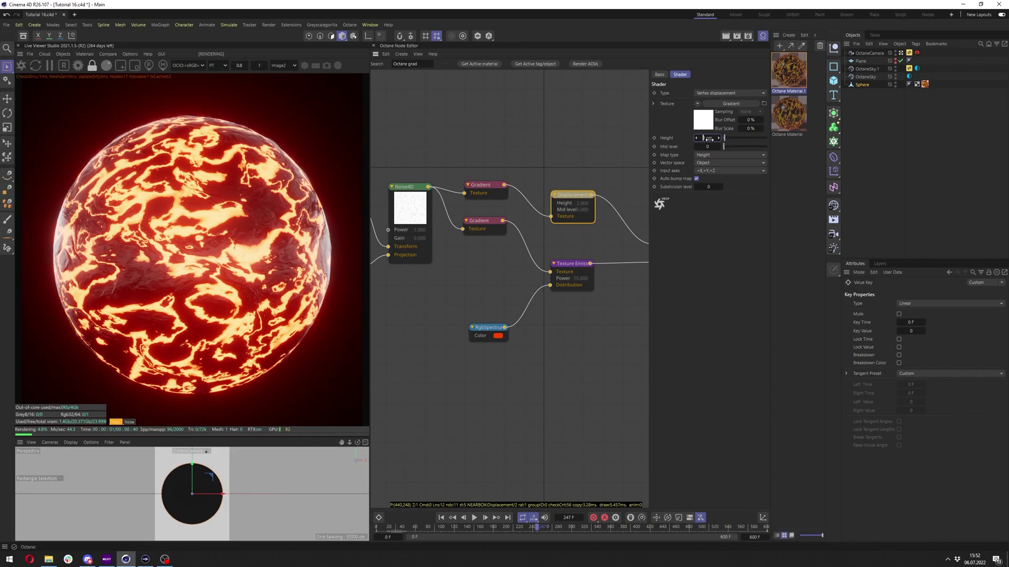
{"action": "left_click_drag", "start_coordinate": [743, 177], "coordinate": [734, 178]}
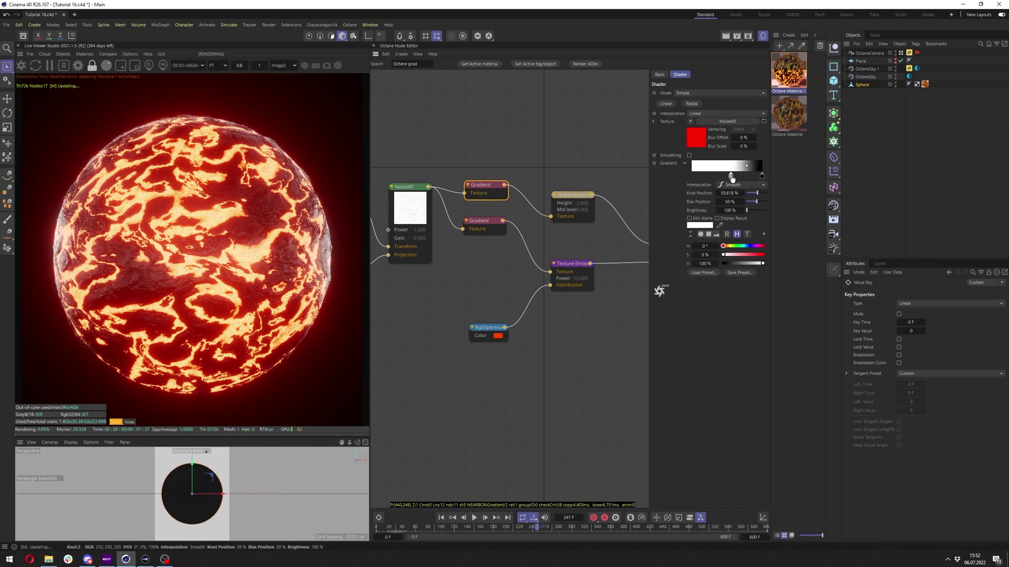
{"action": "left_click", "coordinate": [577, 197]}
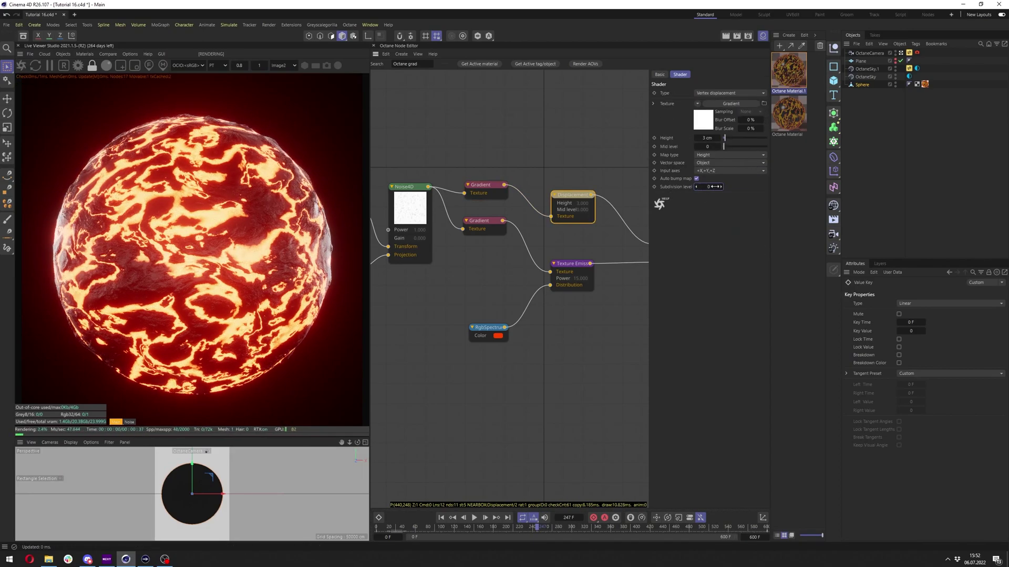